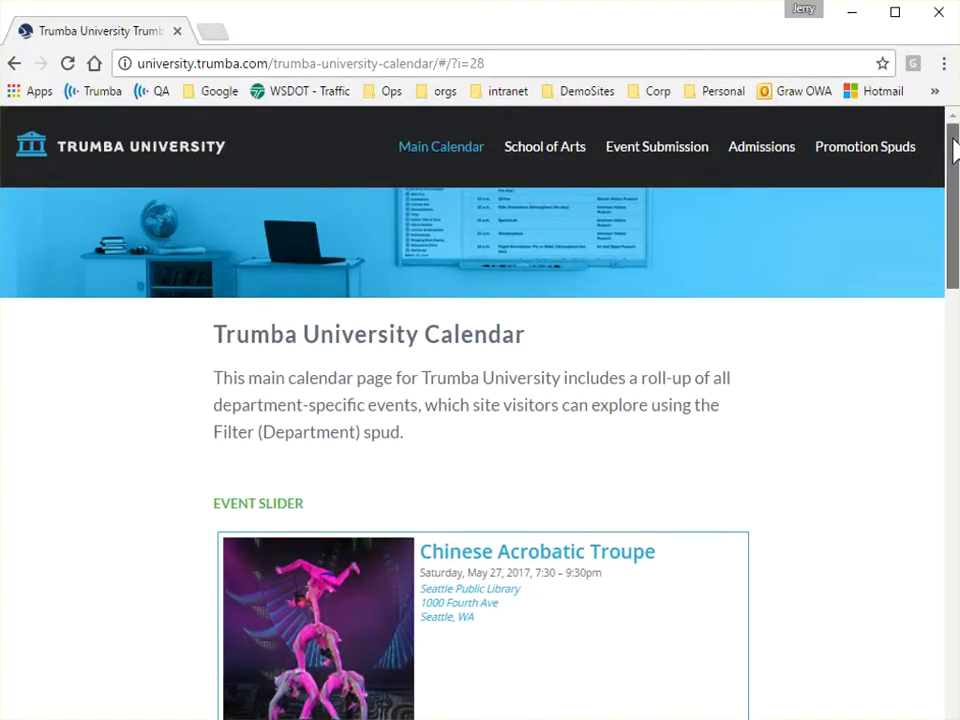
Switch the main calendar through List and Details to Tile view, and widen the browser window
{"action": "left_click_drag", "start_coordinate": [954, 150], "coordinate": [229, 435]}
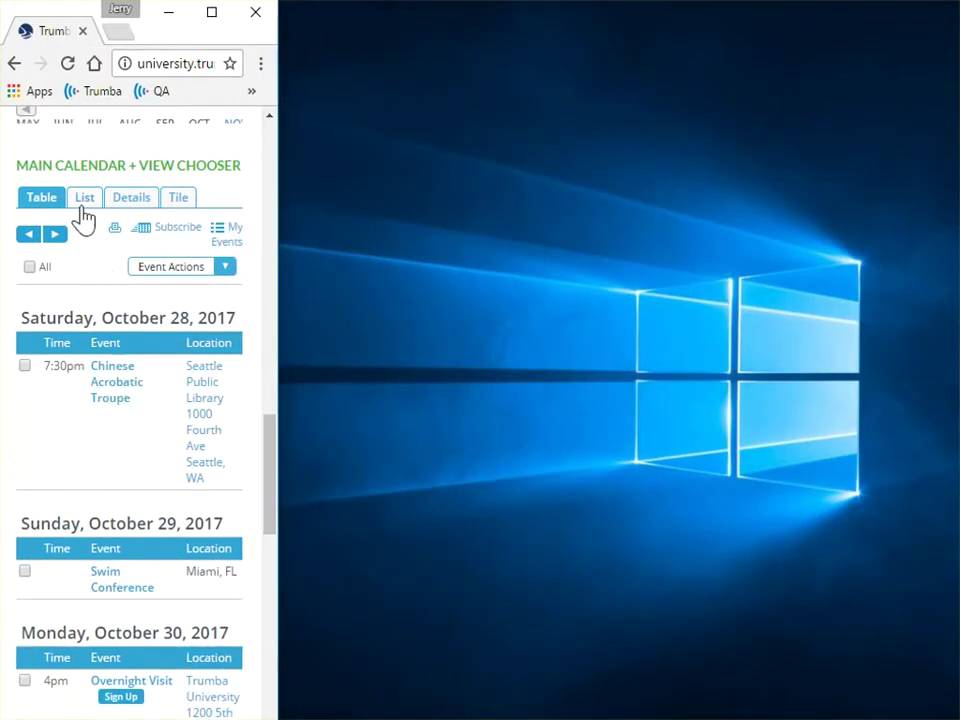
{"action": "left_click", "coordinate": [80, 203]}
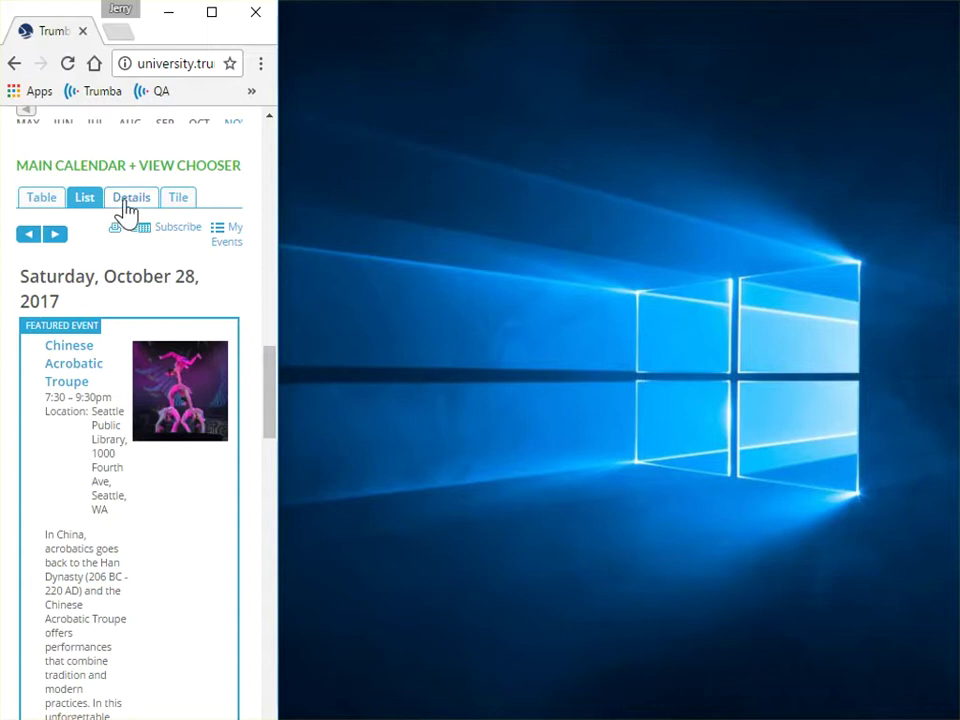
{"action": "left_click", "coordinate": [126, 208]}
{"action": "left_click", "coordinate": [177, 201]}
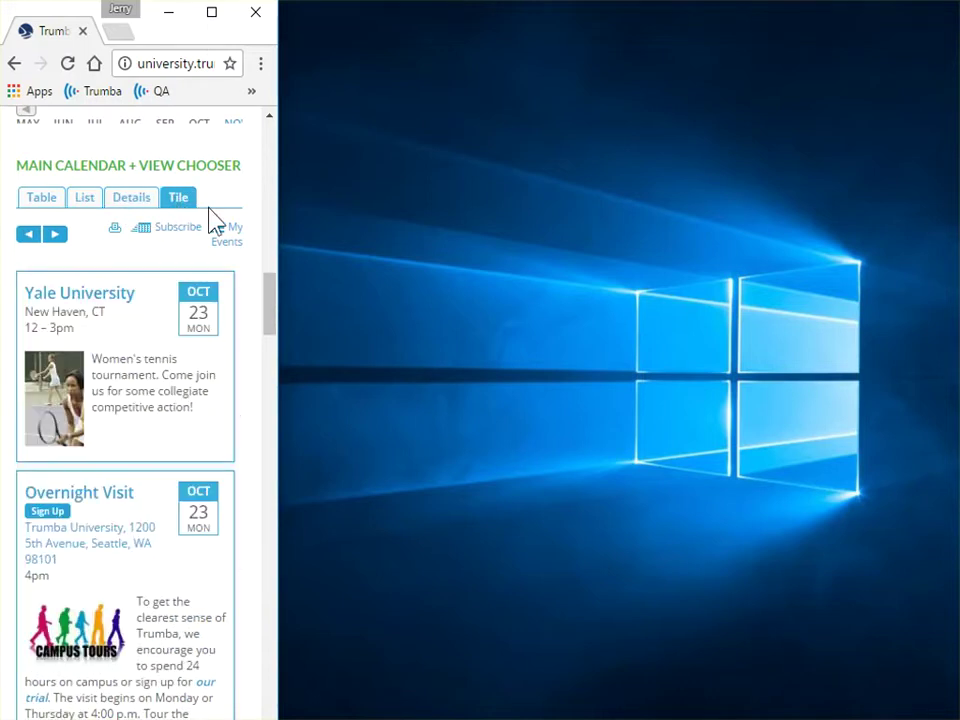
{"action": "left_click_drag", "start_coordinate": [274, 221], "coordinate": [949, 242]}
{"action": "left_click_drag", "start_coordinate": [947, 340], "coordinate": [952, 640]}
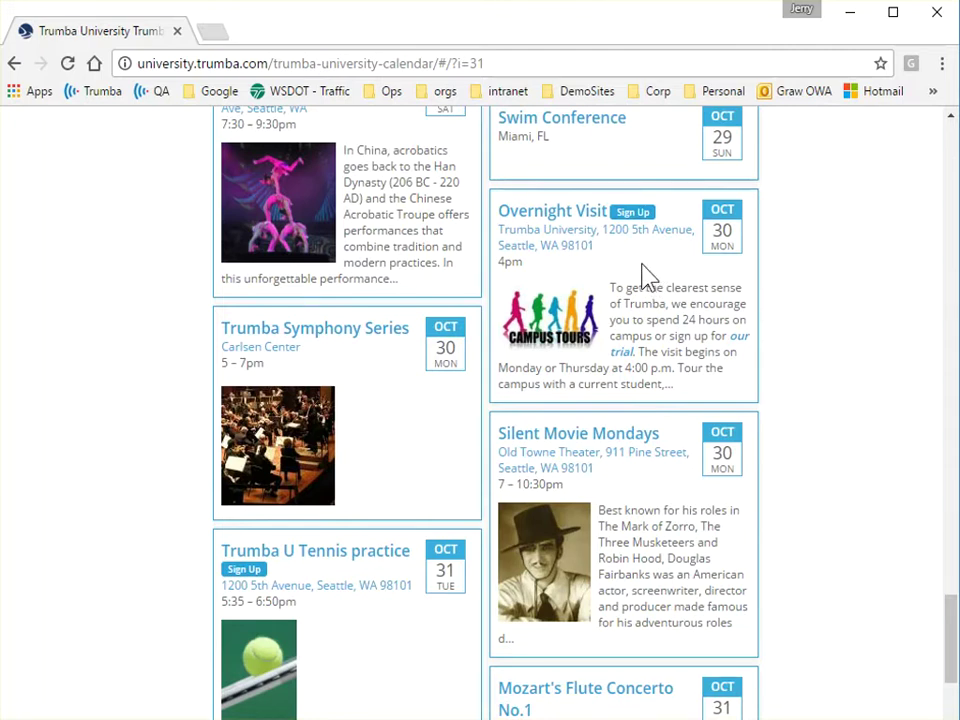
Open the Overnight Visit tile's detail page and glance at its Other Event Actions list
{"action": "left_click", "coordinate": [574, 225]}
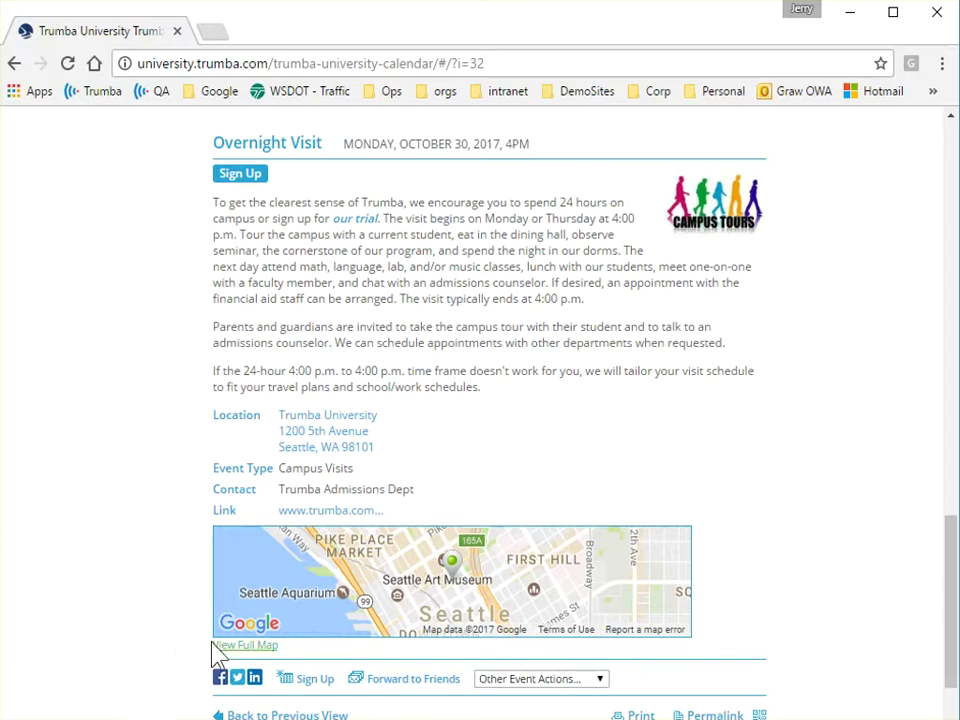
{"action": "scroll", "coordinate": [116, 605], "scroll_direction": "down", "scroll_amount": 1}
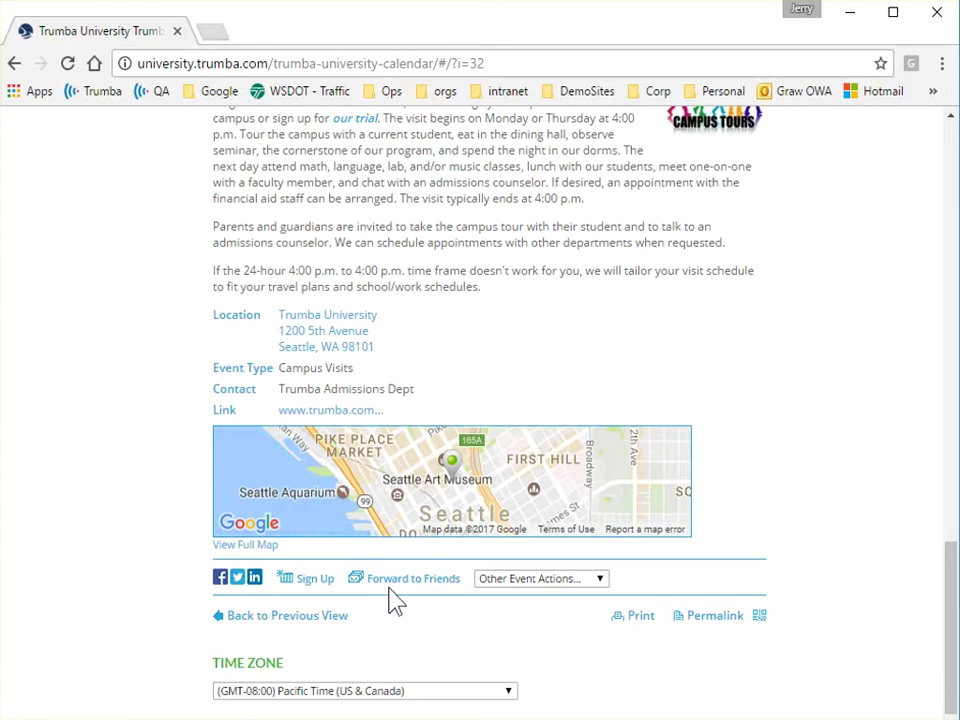
{"action": "left_click", "coordinate": [602, 580]}
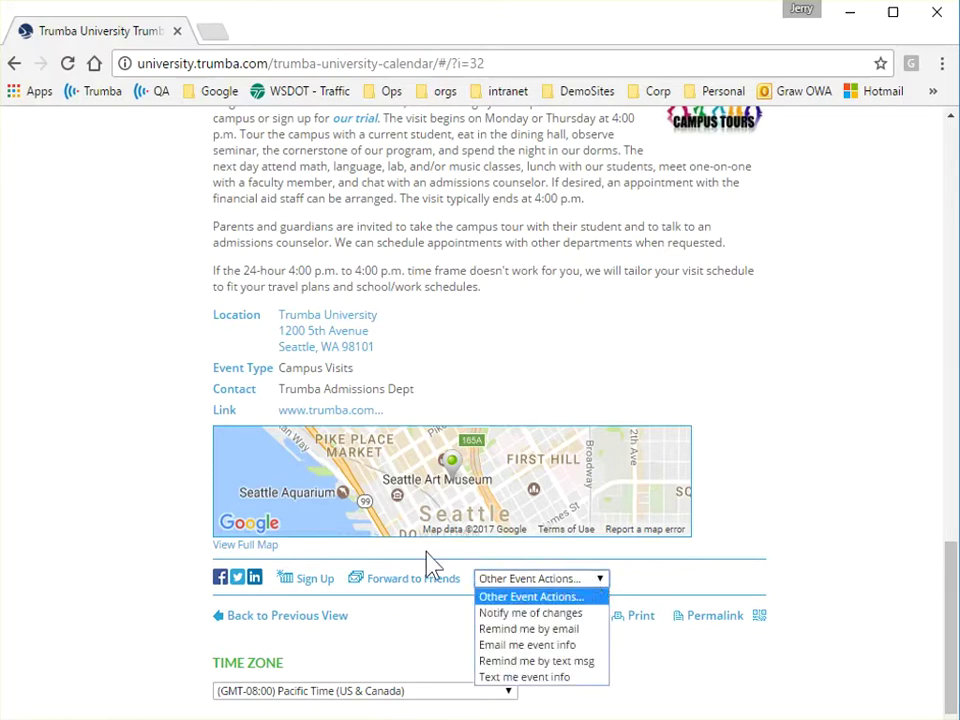
{"action": "key", "text": "Escape"}
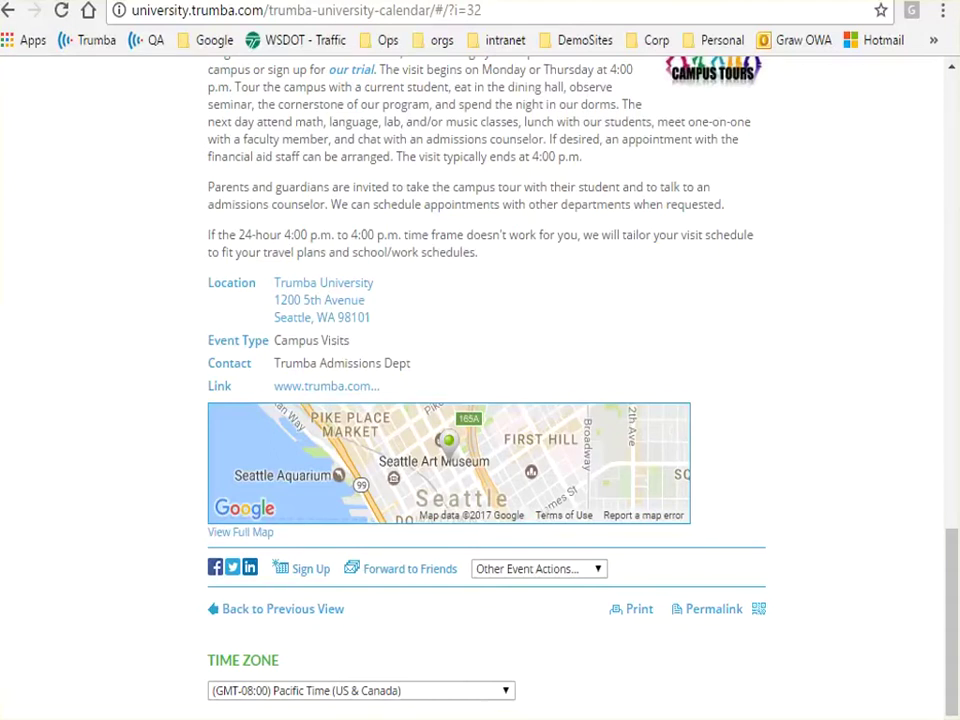
{"action": "scroll", "coordinate": [107, 396], "scroll_direction": "up", "scroll_amount": 1}
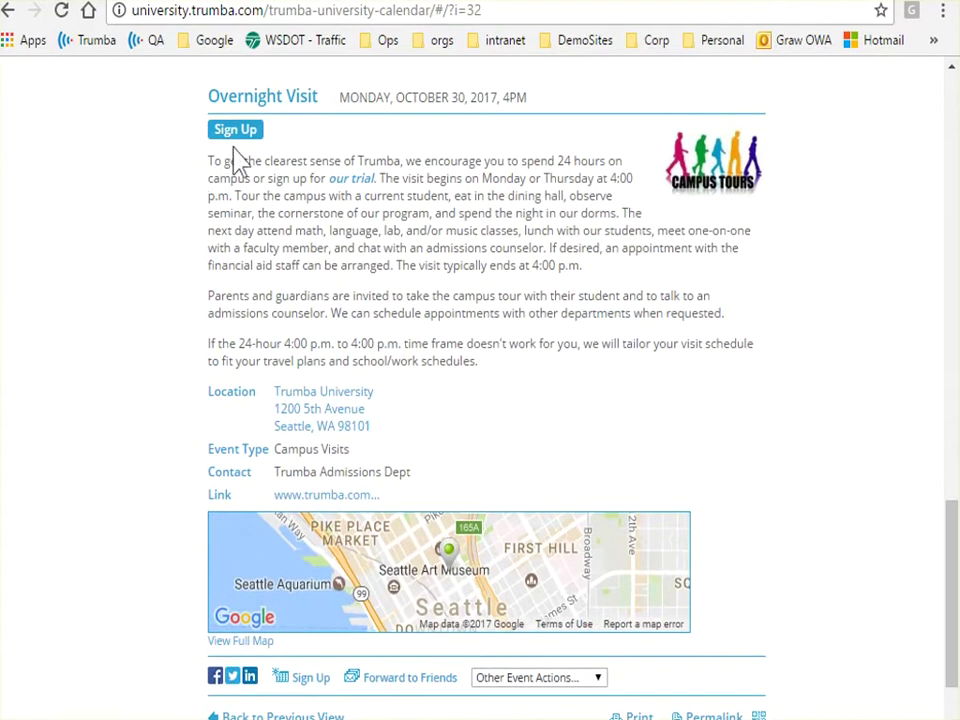
Start the Overnight Visit sign-up, look through the Event Registration popup, and sign in with Google
{"action": "left_click", "coordinate": [243, 135]}
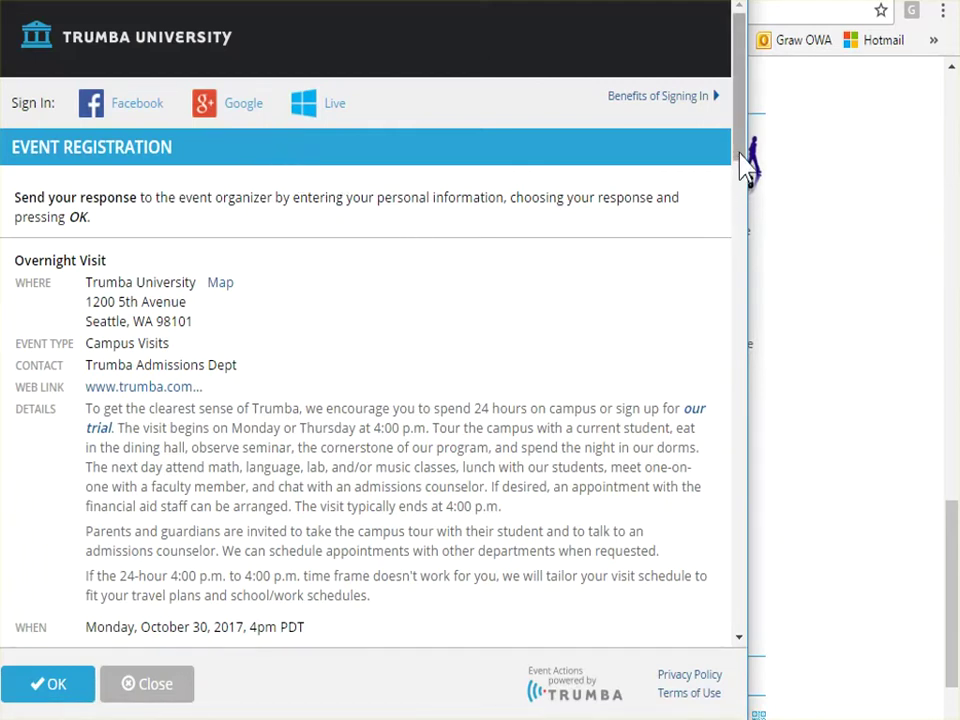
{"action": "left_click_drag", "start_coordinate": [745, 170], "coordinate": [763, 421]}
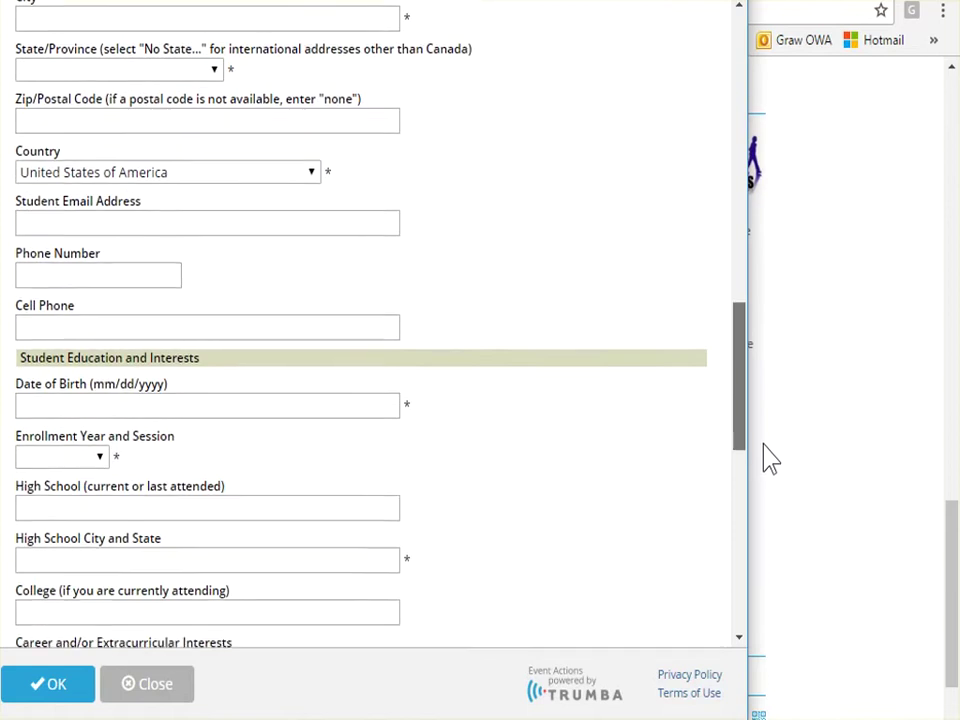
{"action": "scroll", "coordinate": [770, 458], "scroll_direction": "down", "scroll_amount": 4}
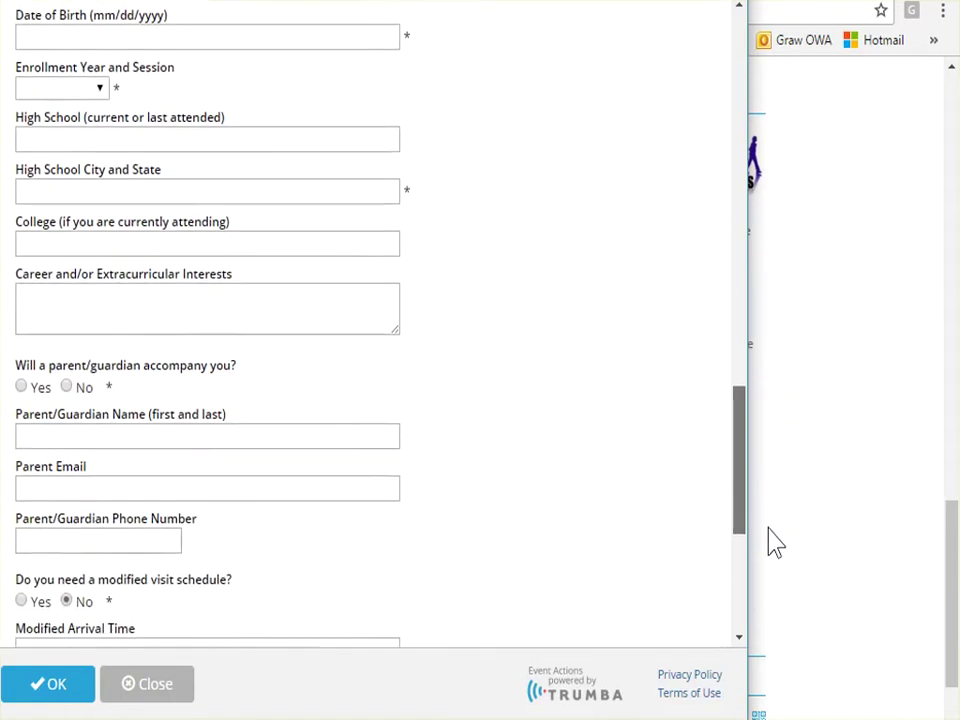
{"action": "scroll", "coordinate": [776, 543], "scroll_direction": "down", "scroll_amount": 5}
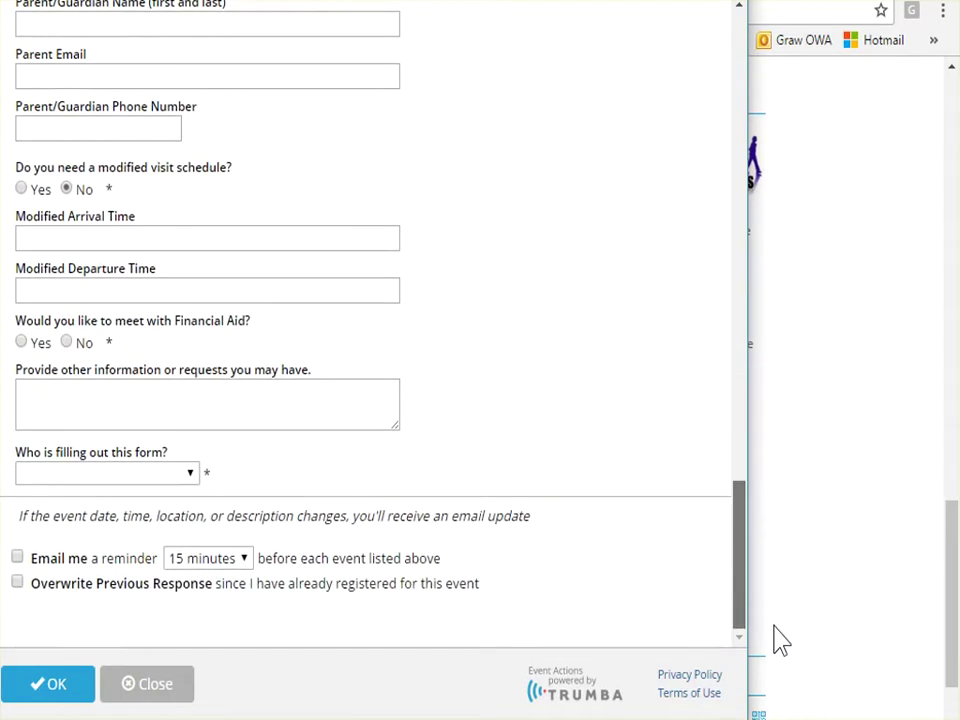
{"action": "scroll", "coordinate": [778, 611], "scroll_direction": "up", "scroll_amount": 10}
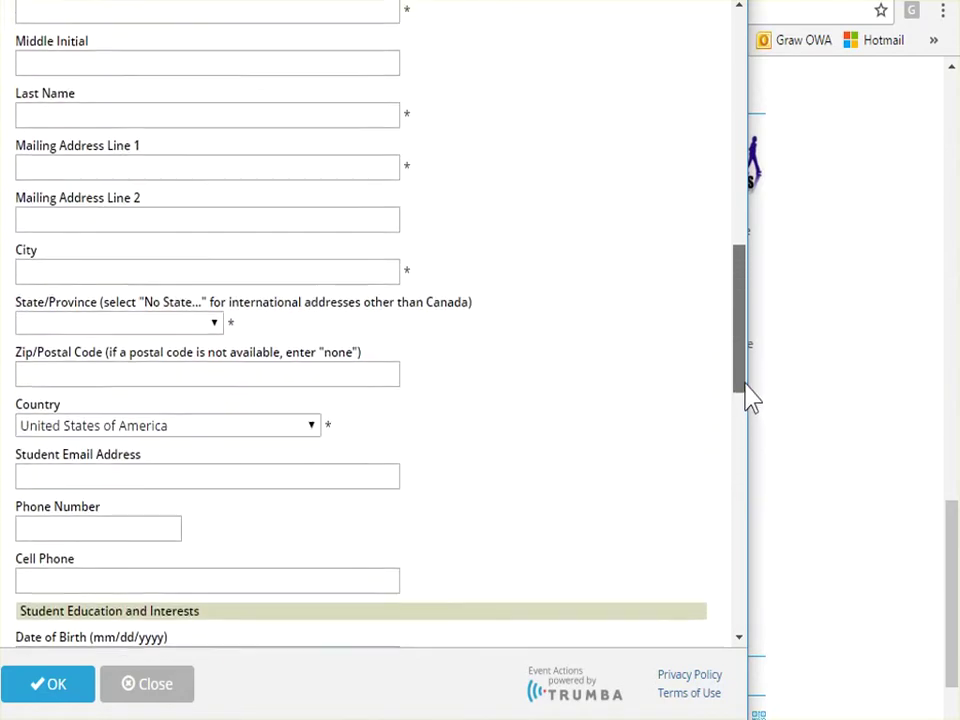
{"action": "left_click_drag", "start_coordinate": [747, 390], "coordinate": [729, 150]}
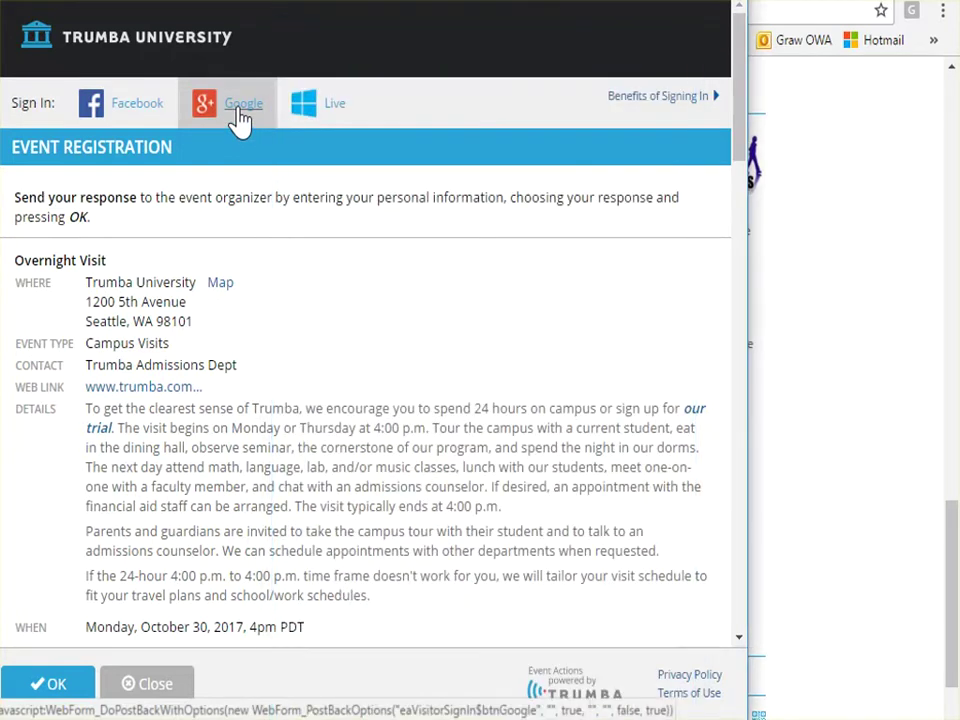
{"action": "left_click", "coordinate": [225, 120]}
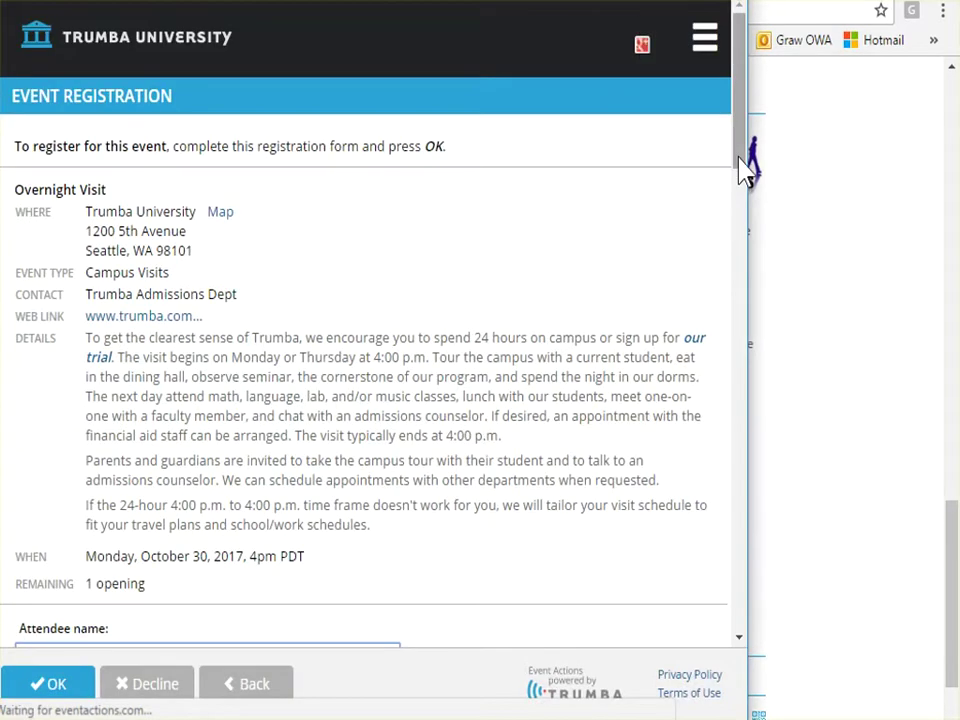
Review the prefilled student and parent fields and maximize the registration window
{"action": "left_click_drag", "start_coordinate": [739, 160], "coordinate": [739, 502]}
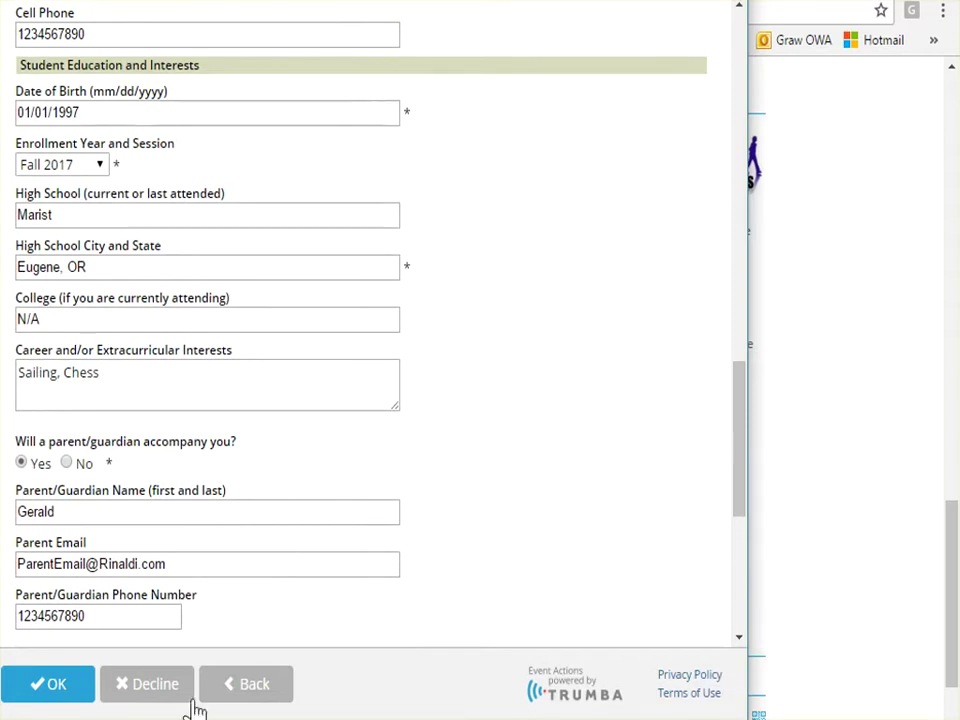
{"action": "left_click_drag", "start_coordinate": [744, 476], "coordinate": [740, 115]}
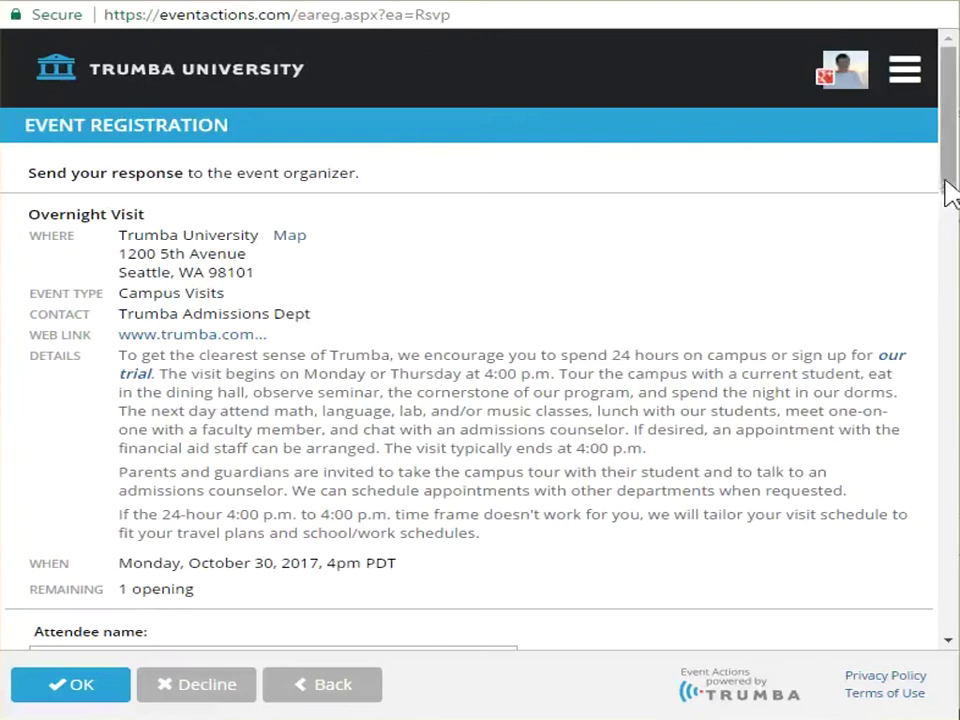
Enter 'Do you have vegan meals?' as other information and submit the registration
{"action": "left_click_drag", "start_coordinate": [949, 189], "coordinate": [950, 635]}
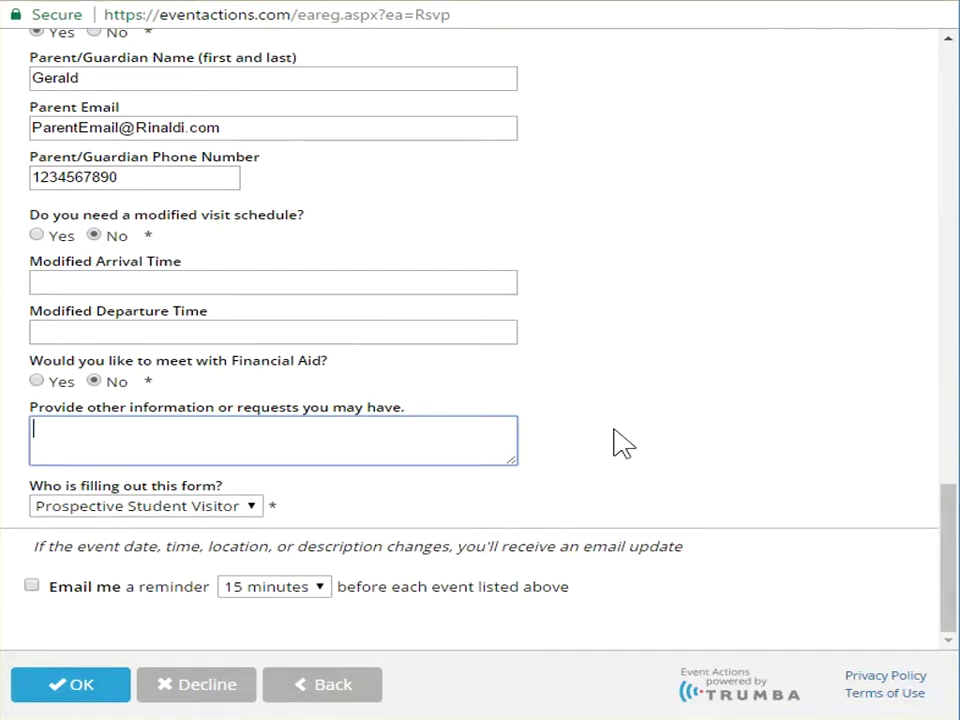
{"action": "type", "text": "Do you have vegan meals?"}
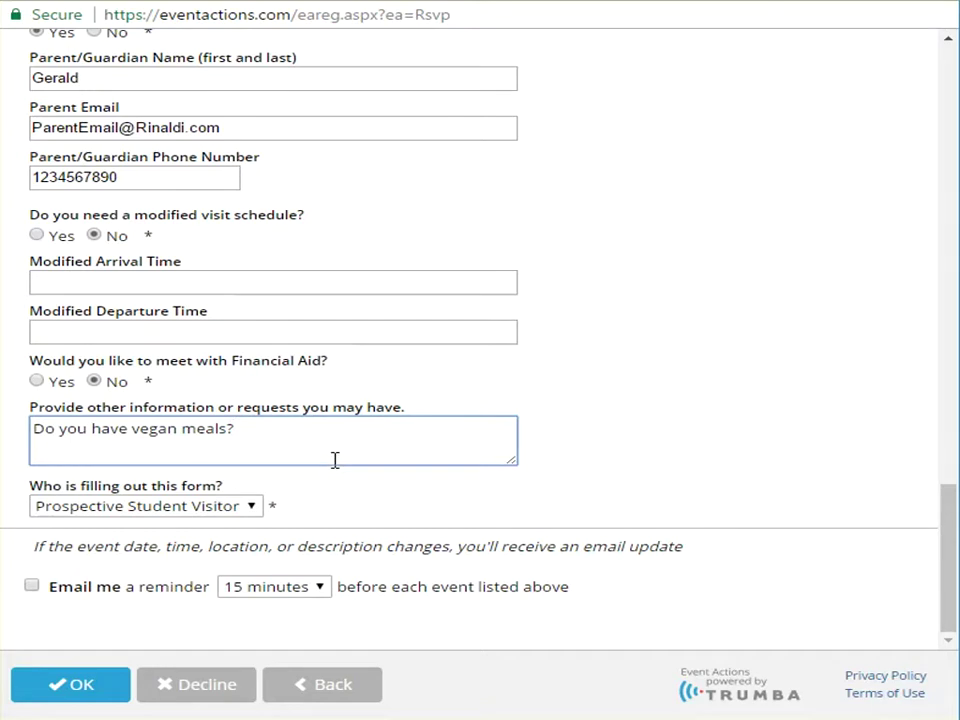
{"action": "left_click", "coordinate": [85, 688]}
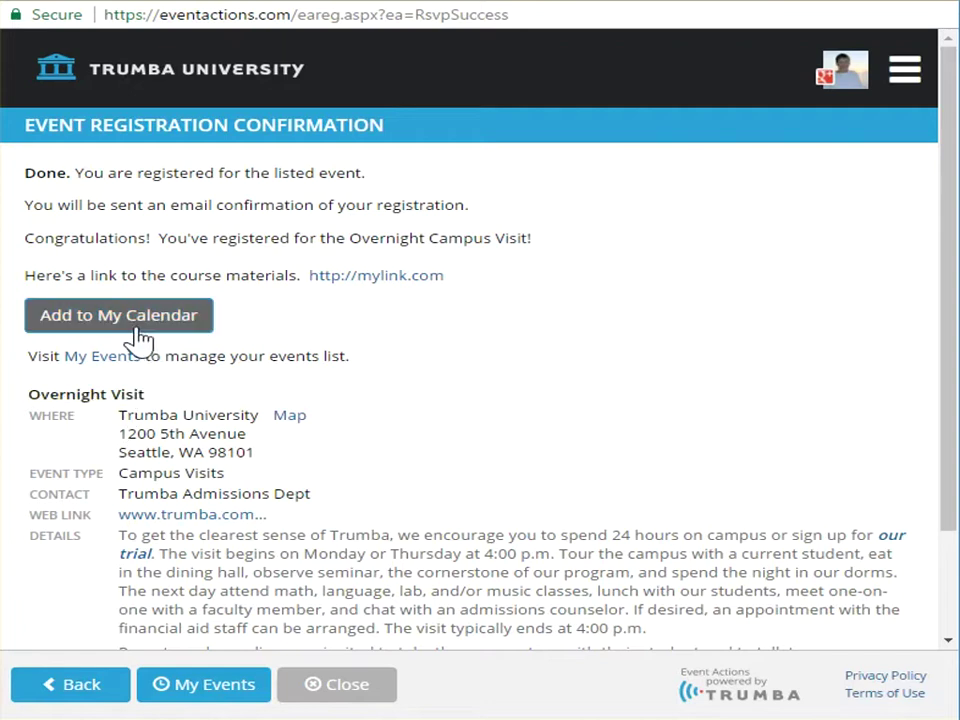
Add the Overnight Visit to Google Calendar with a 30-minute popup reminder, then view My Events
{"action": "left_click", "coordinate": [61, 326]}
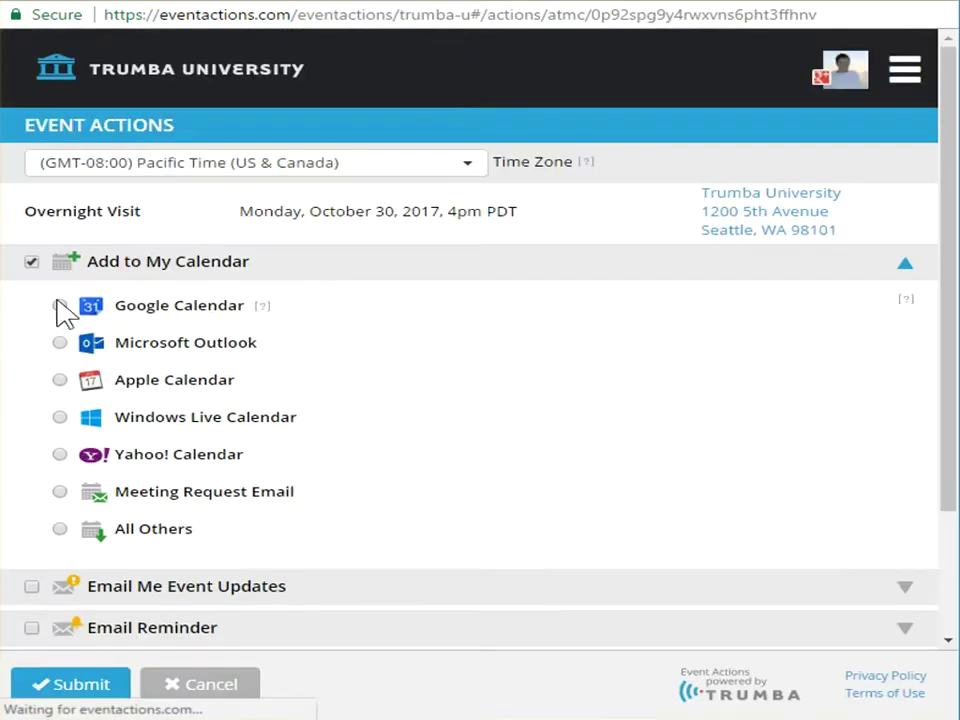
{"action": "left_click", "coordinate": [60, 306]}
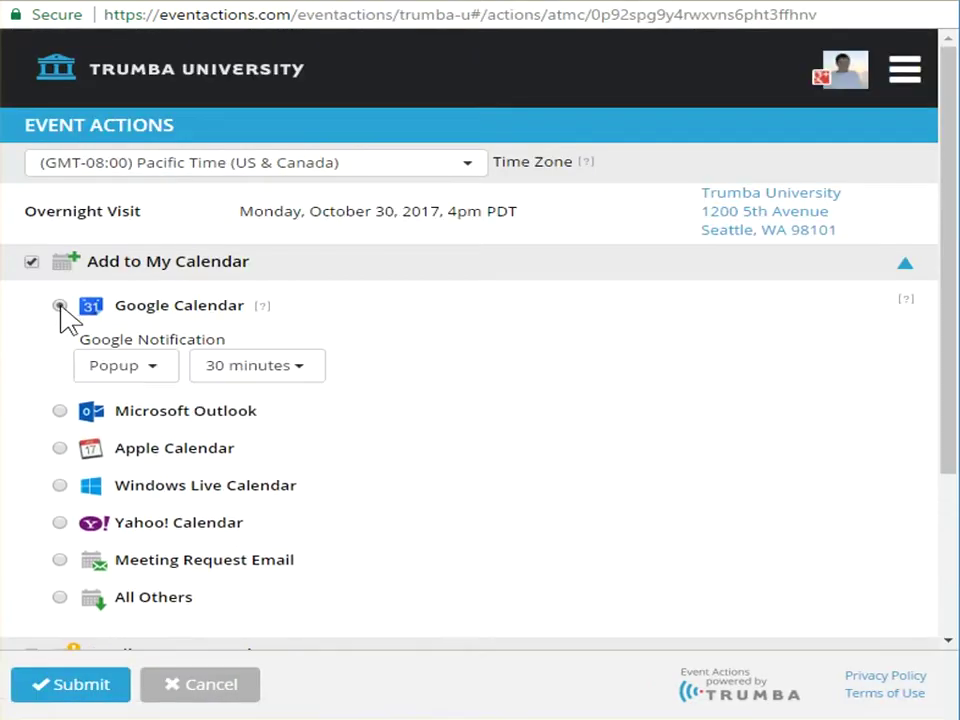
{"action": "left_click", "coordinate": [58, 683]}
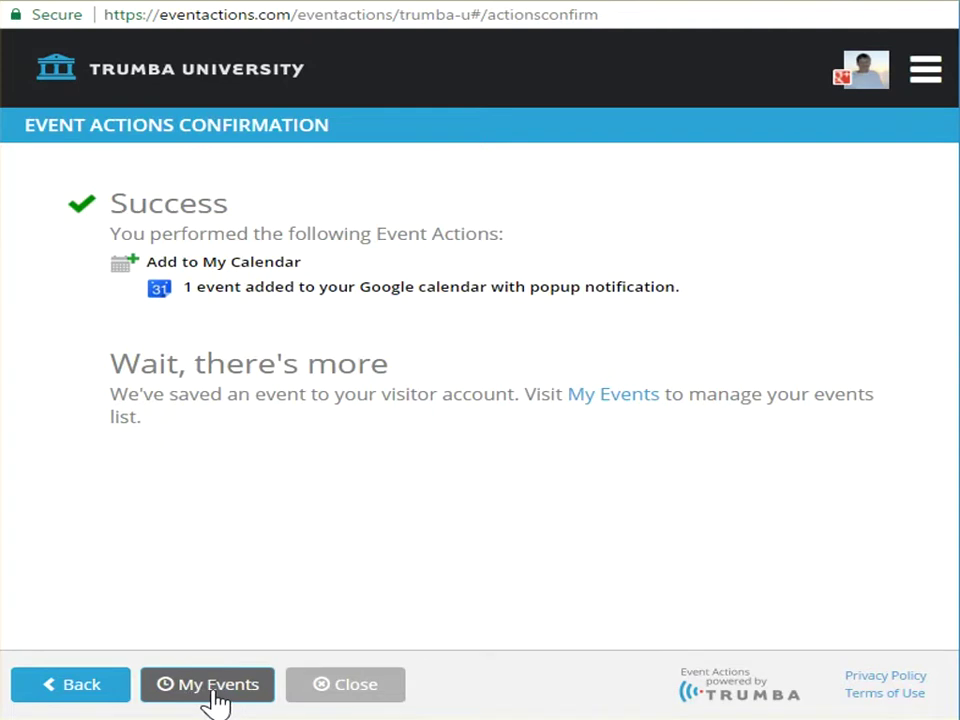
{"action": "left_click", "coordinate": [216, 700]}
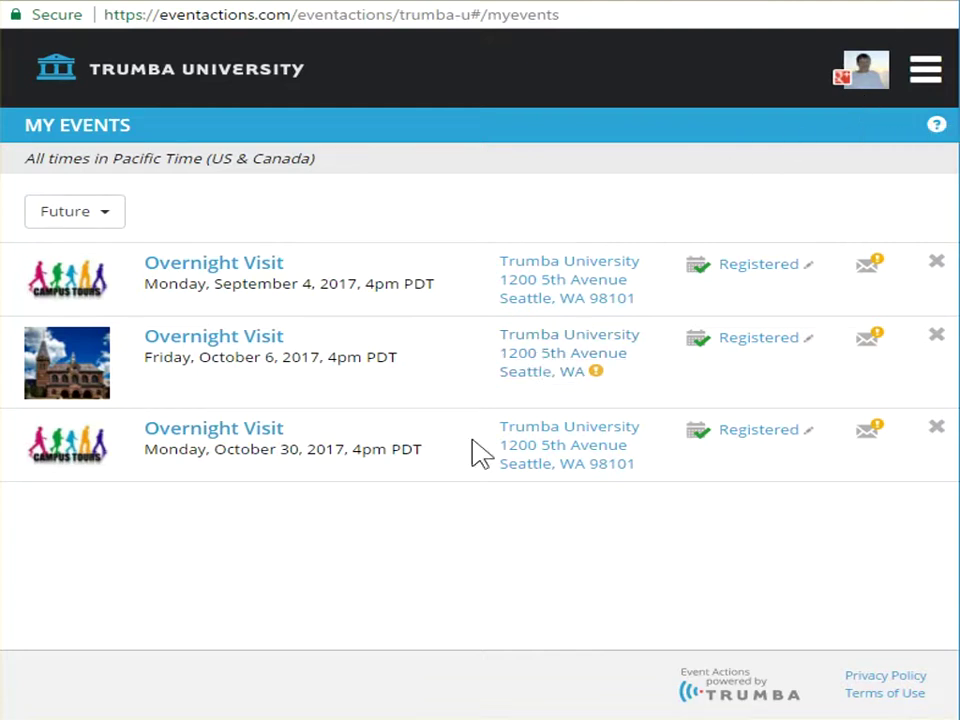
Review the October 30 visit's details and RSVP form from My Events, then go back
{"action": "left_click", "coordinate": [212, 440]}
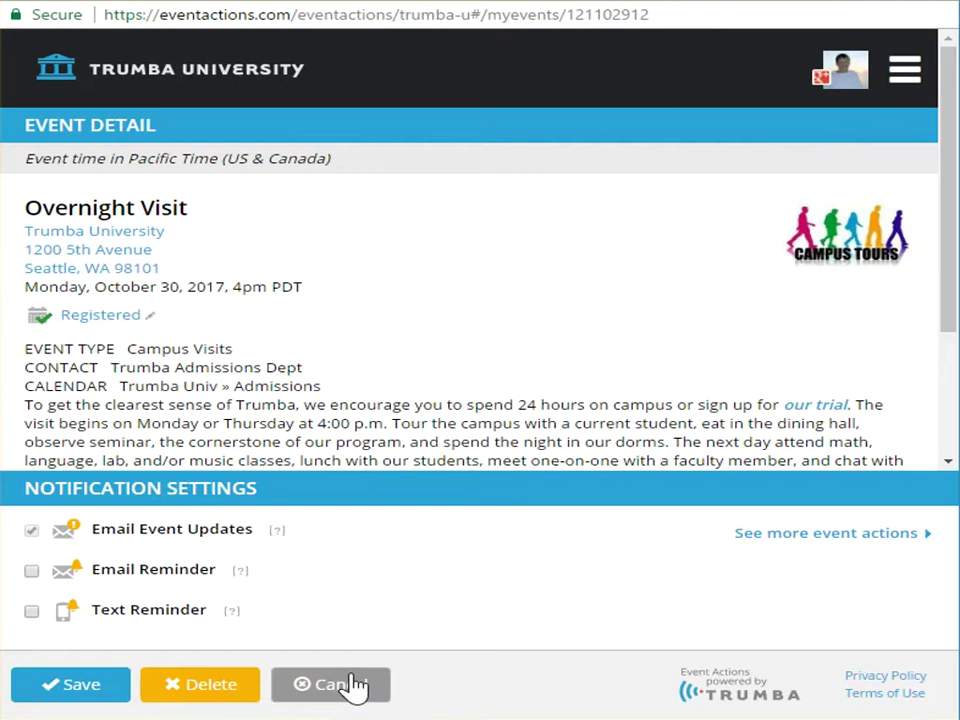
{"action": "left_click", "coordinate": [355, 686]}
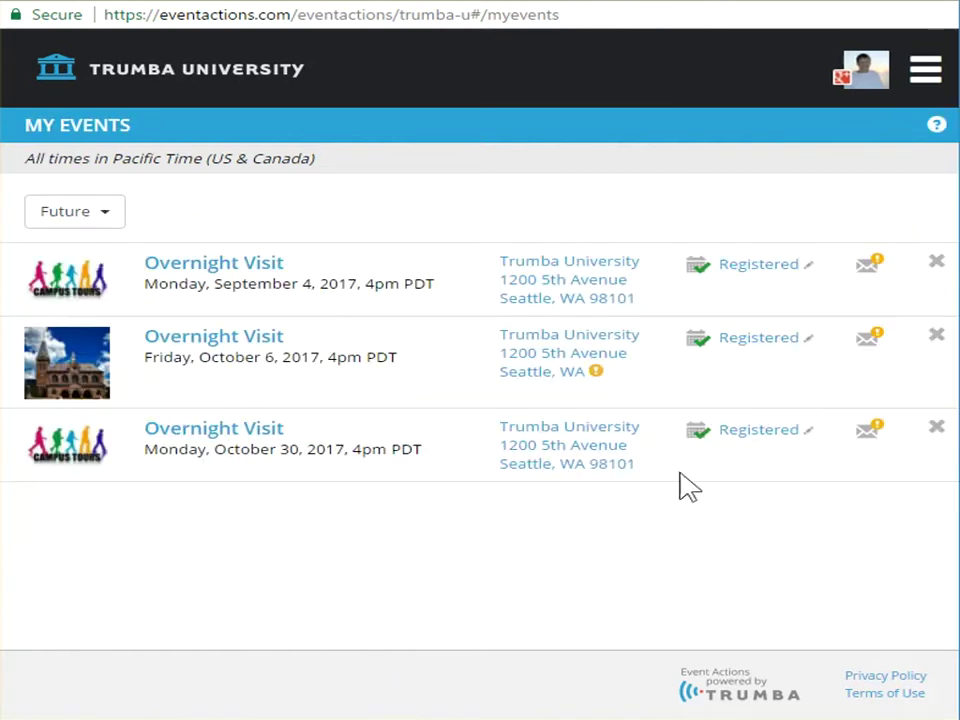
{"action": "left_click", "coordinate": [760, 447]}
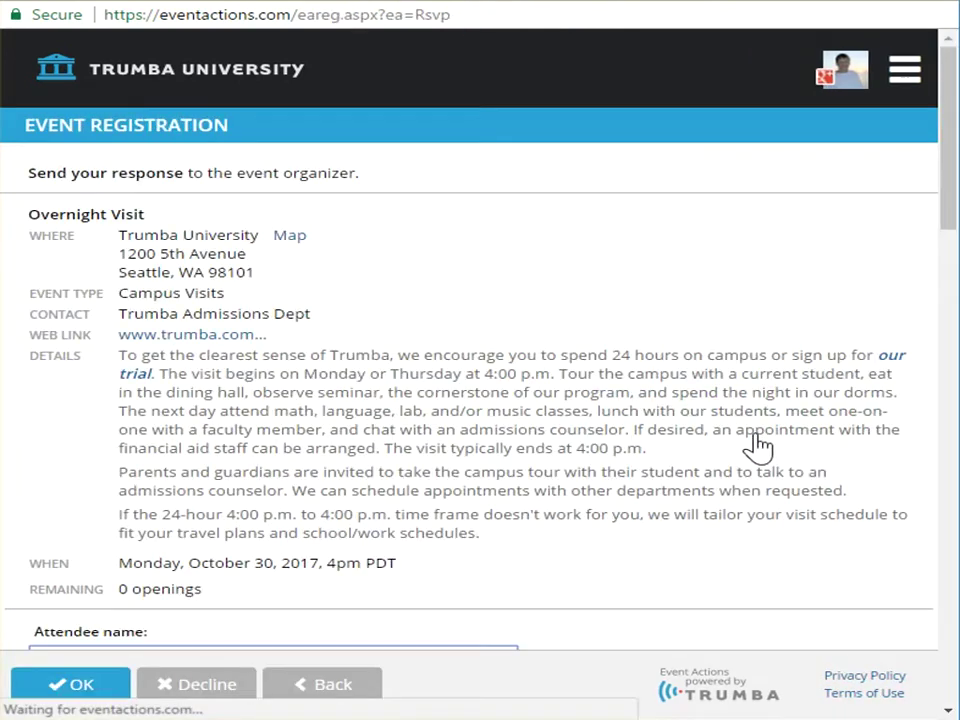
{"action": "scroll", "coordinate": [684, 468], "scroll_direction": "down", "scroll_amount": 10}
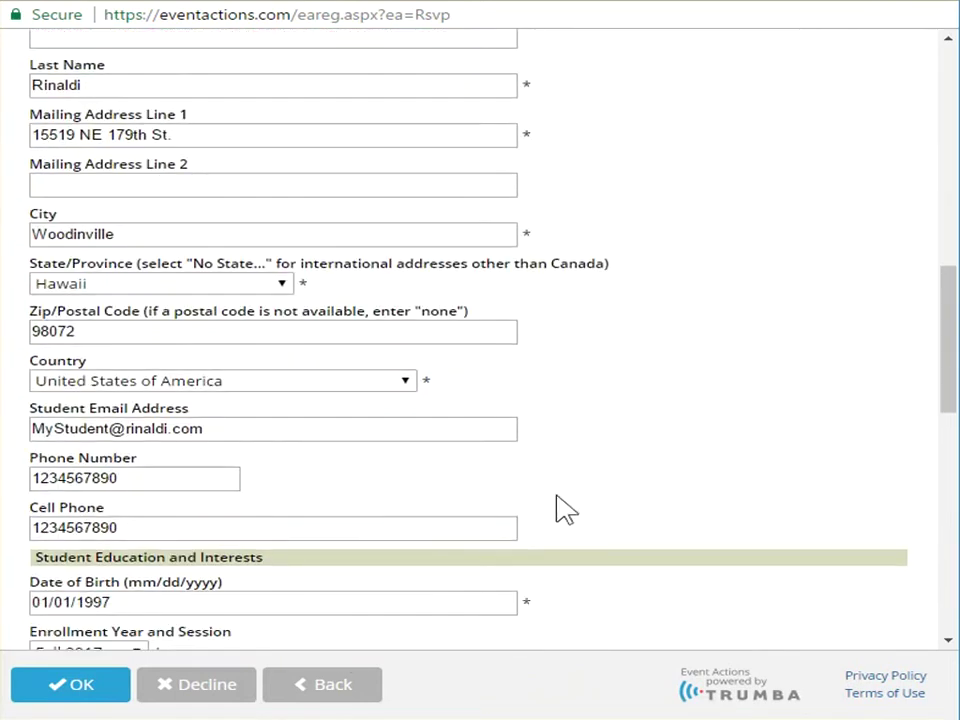
{"action": "left_click", "coordinate": [300, 700]}
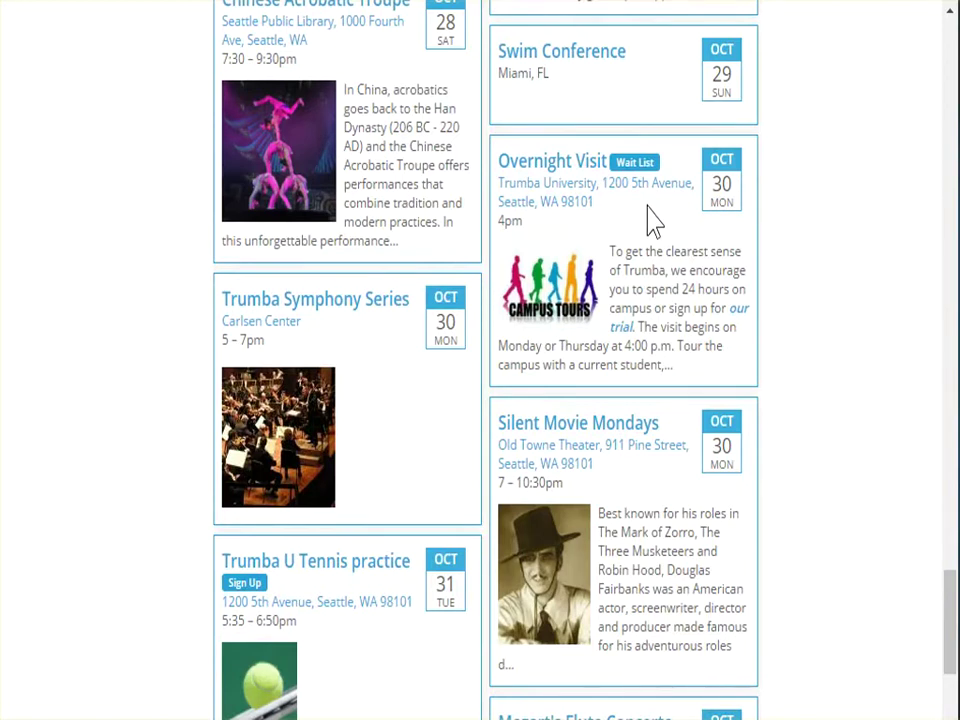
Open the October 30 Overnight Visit wait-list form and autofill the attendee's saved name and e-mail
{"action": "left_click", "coordinate": [636, 163]}
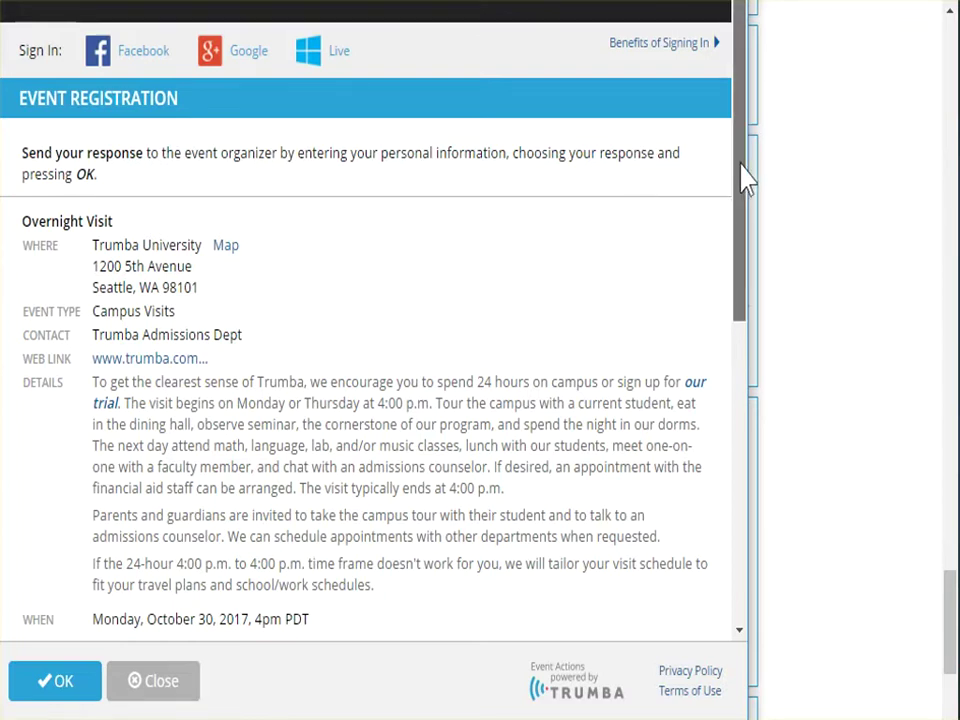
{"action": "left_click_drag", "start_coordinate": [743, 182], "coordinate": [750, 493]}
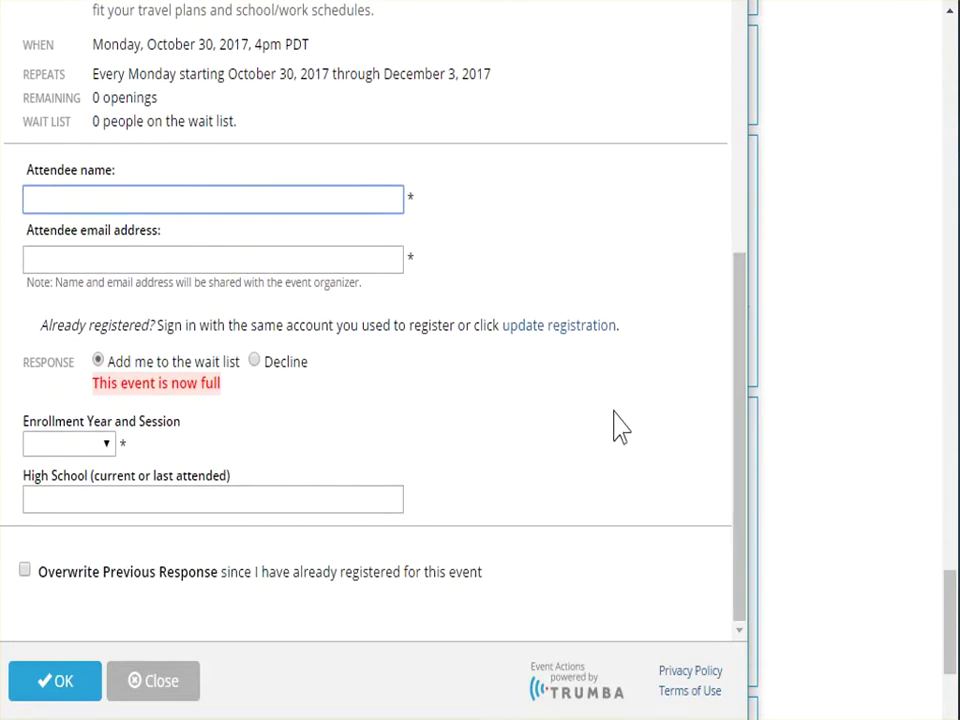
{"action": "type", "text": "err"}
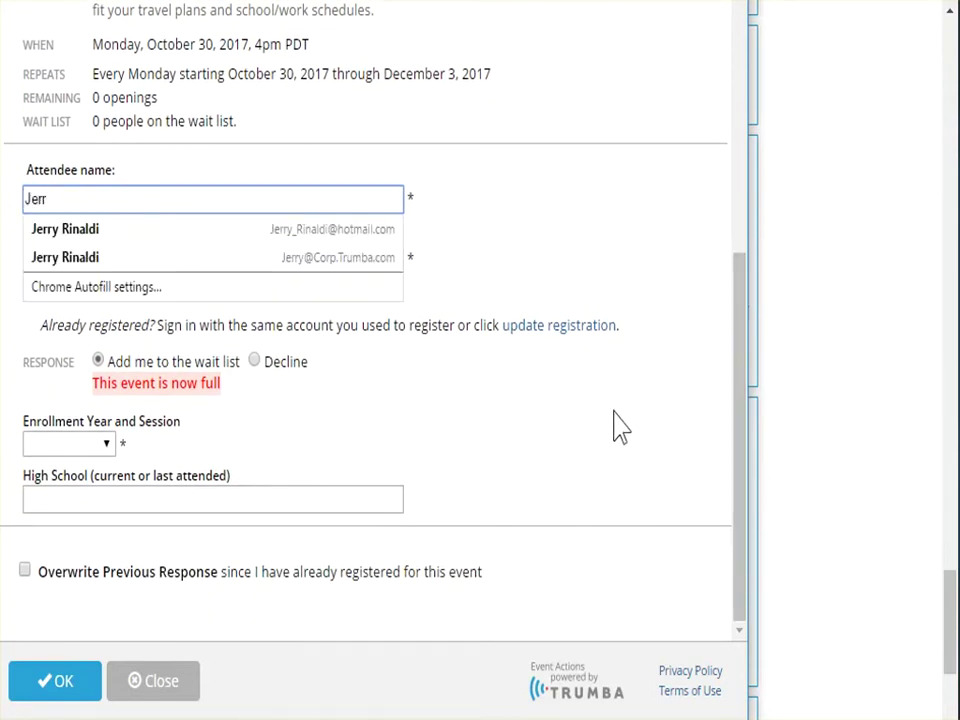
{"action": "key", "text": "Down"}
{"action": "key", "text": "Down"}
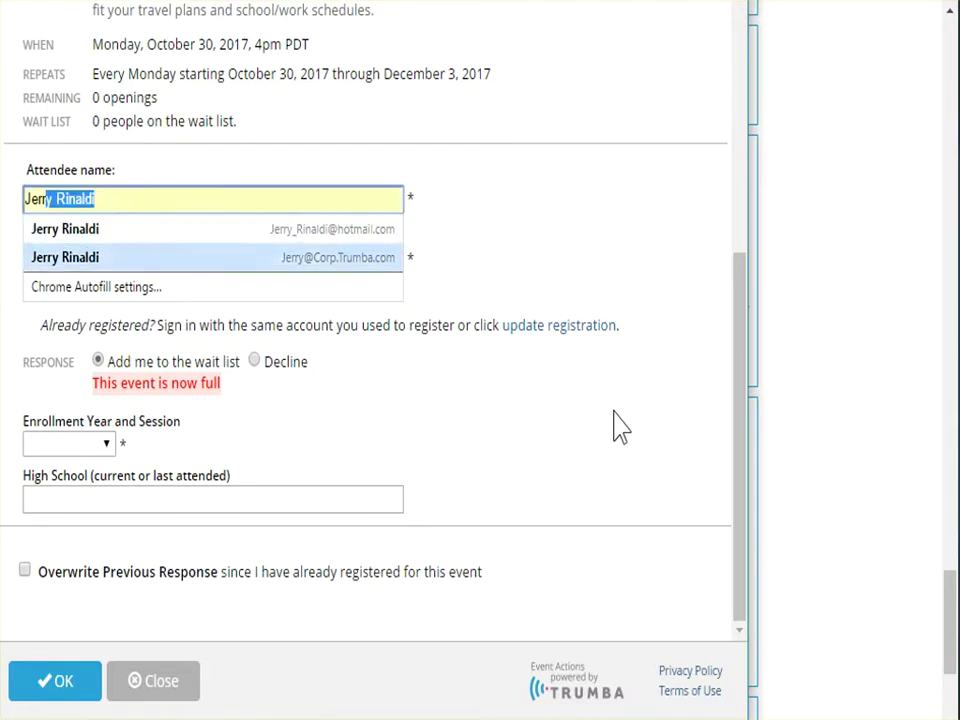
{"action": "key", "text": "Tab"}
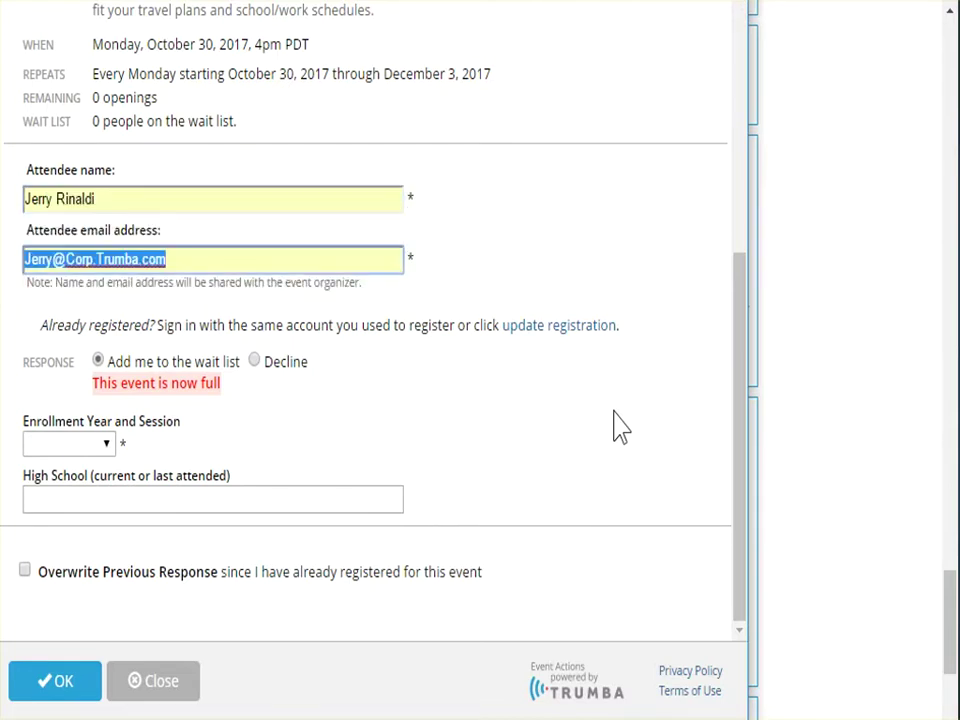
Choose Spring 2018 enrollment, enter the high school, and submit the wait-list signup
{"action": "left_click", "coordinate": [107, 446]}
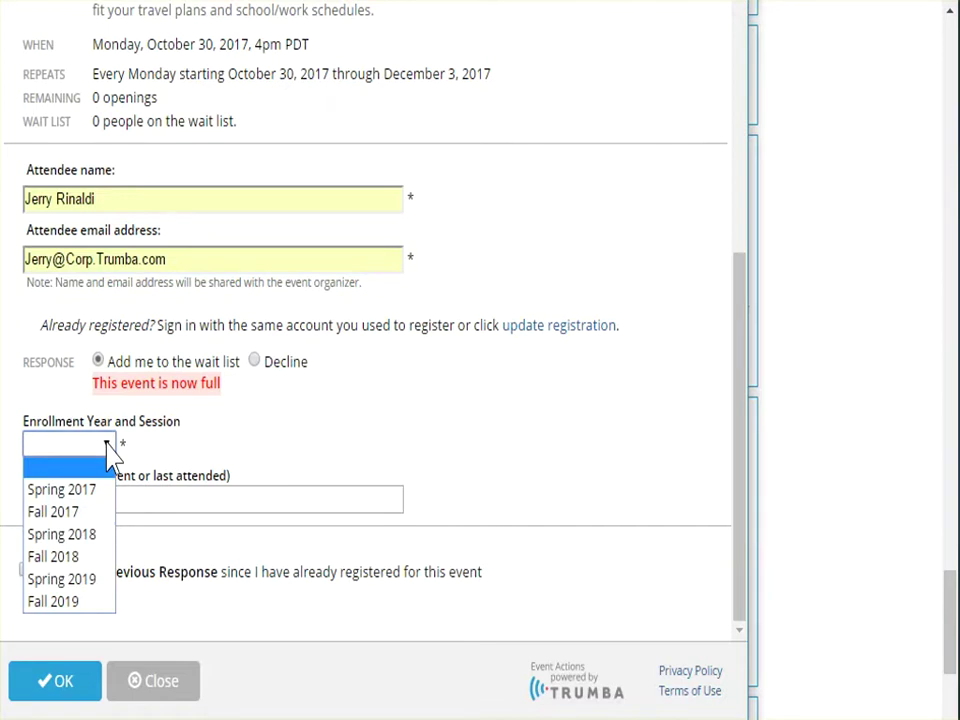
{"action": "left_click", "coordinate": [40, 536]}
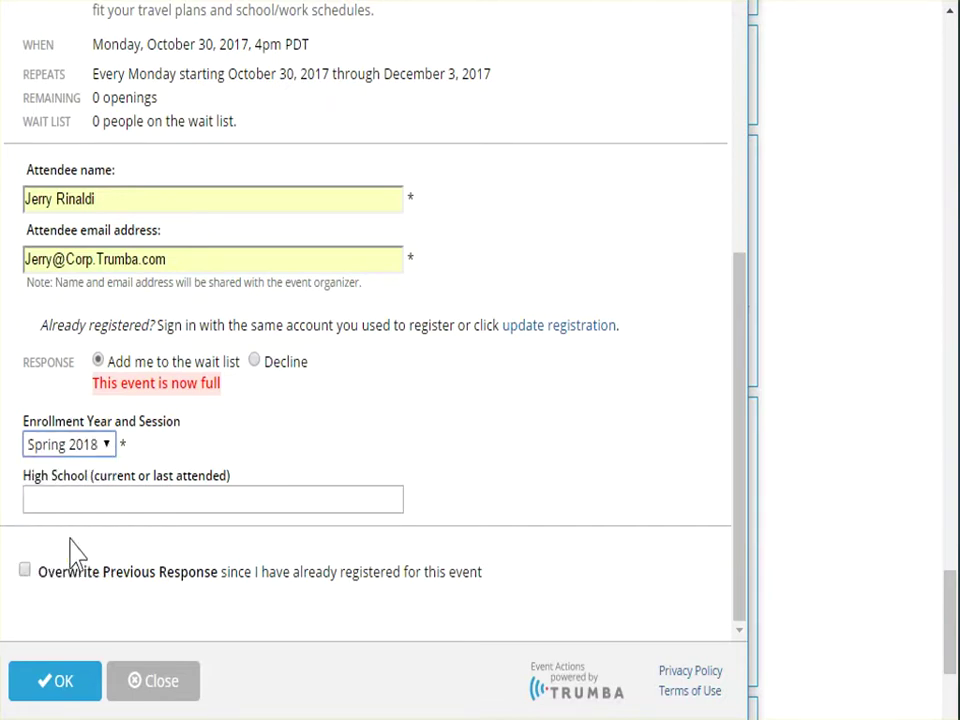
{"action": "left_click", "coordinate": [76, 510]}
{"action": "type", "text": "Marist"}
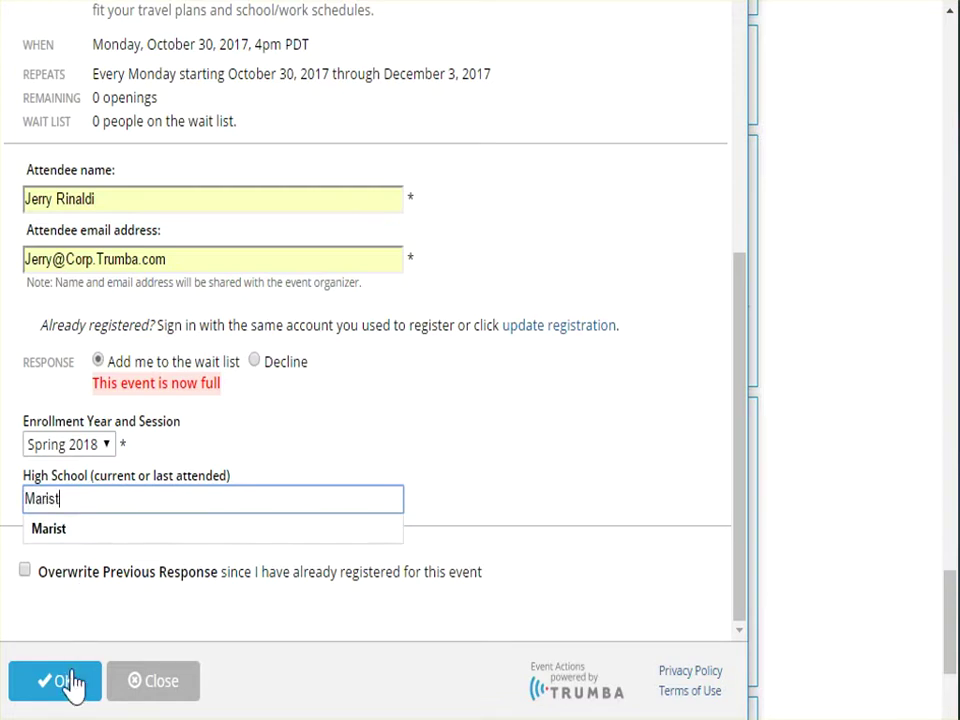
{"action": "left_click", "coordinate": [70, 686]}
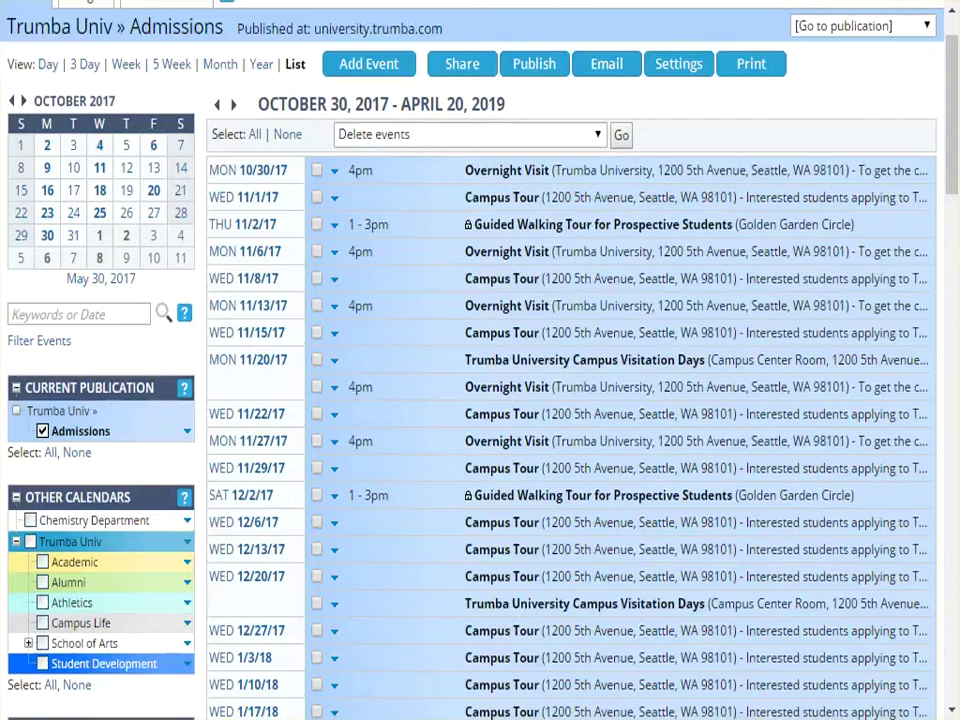
From the Overnight Visit 10/30/17 row, open Event Registration and view its success message
{"action": "left_click", "coordinate": [335, 172]}
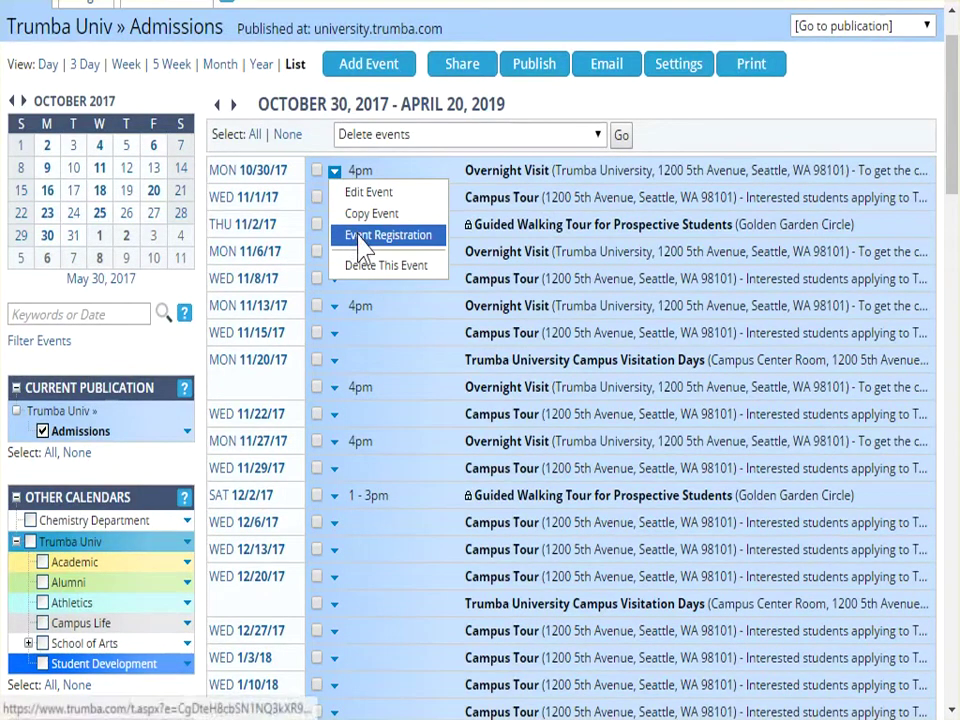
{"action": "left_click", "coordinate": [359, 237]}
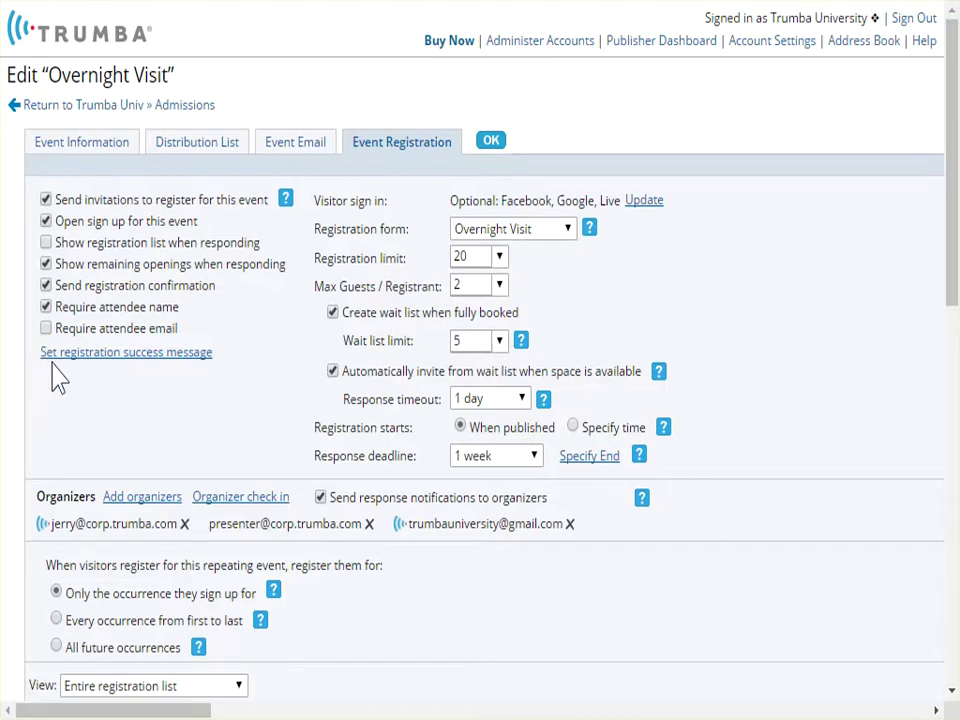
{"action": "left_click", "coordinate": [146, 355]}
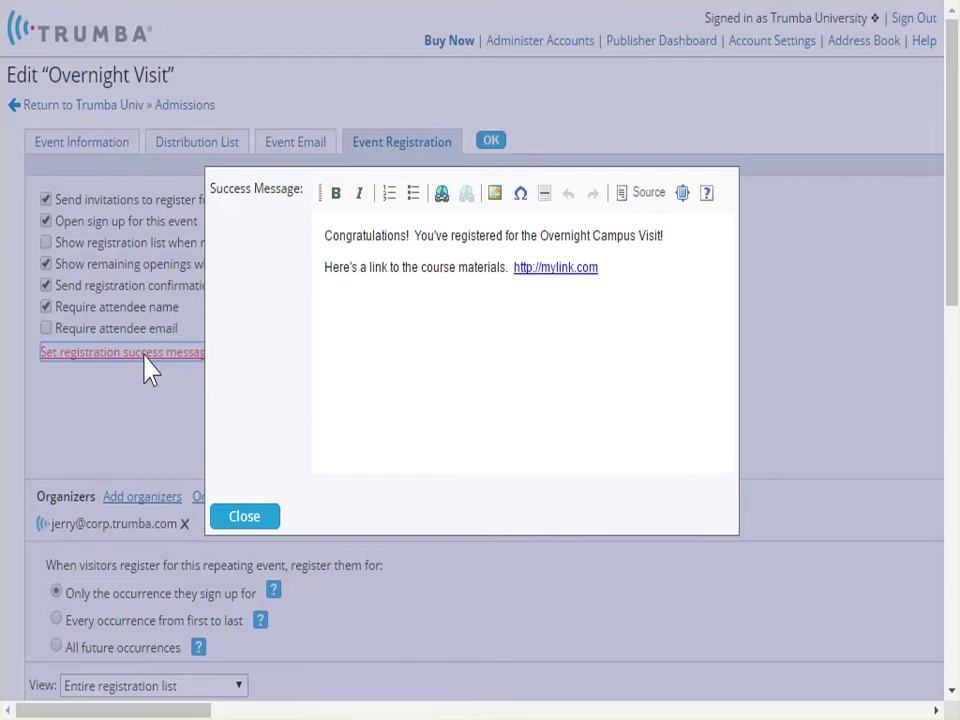
{"action": "left_click", "coordinate": [243, 517]}
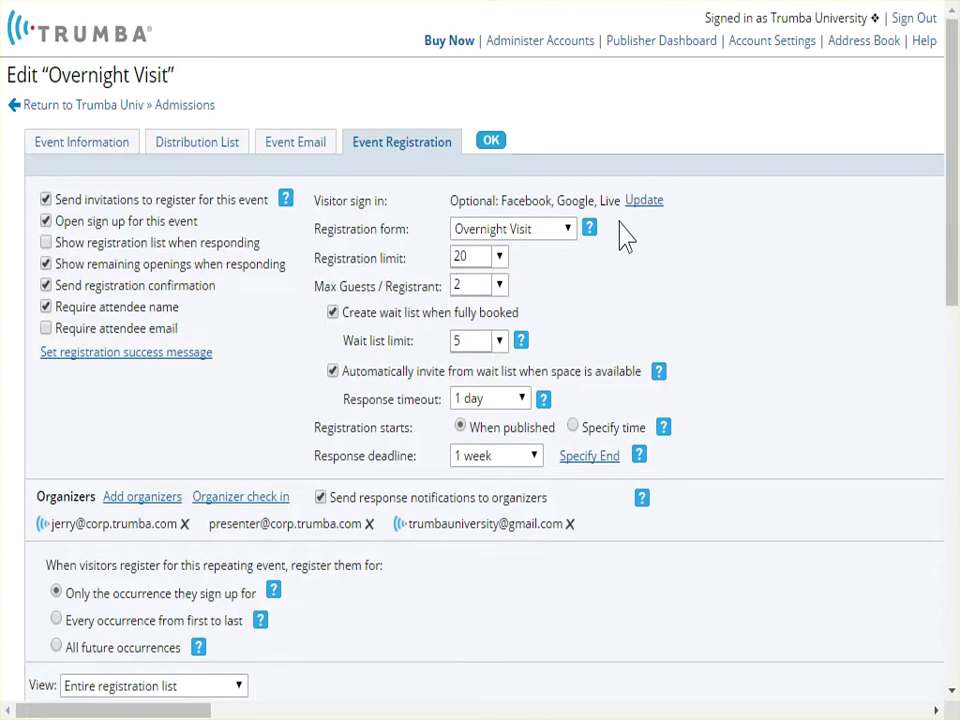
{"action": "left_click", "coordinate": [568, 230]}
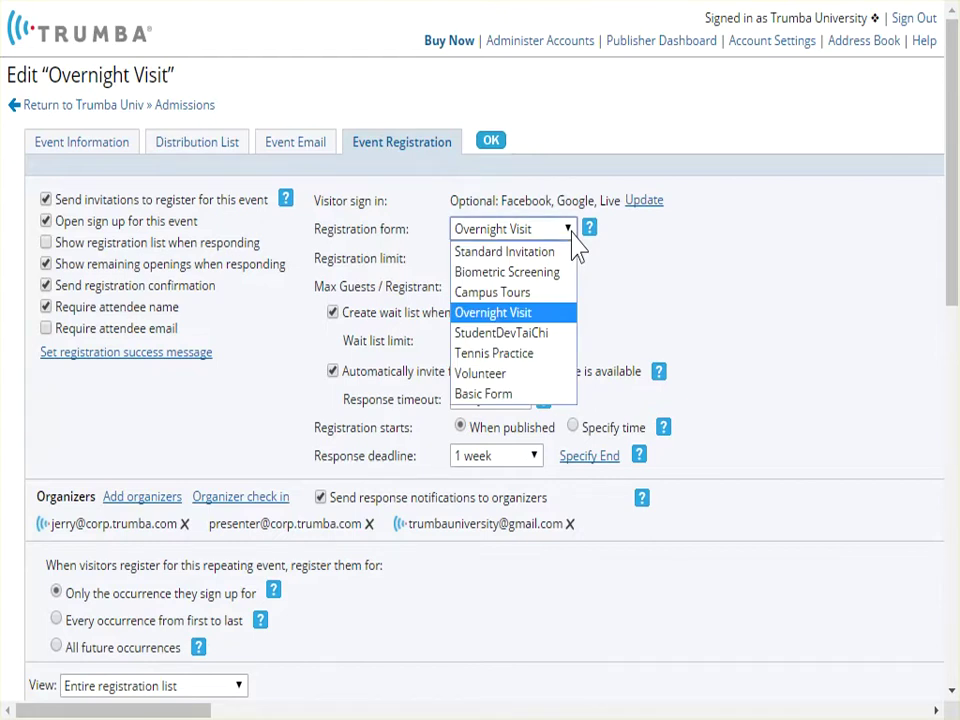
{"action": "left_click", "coordinate": [573, 238]}
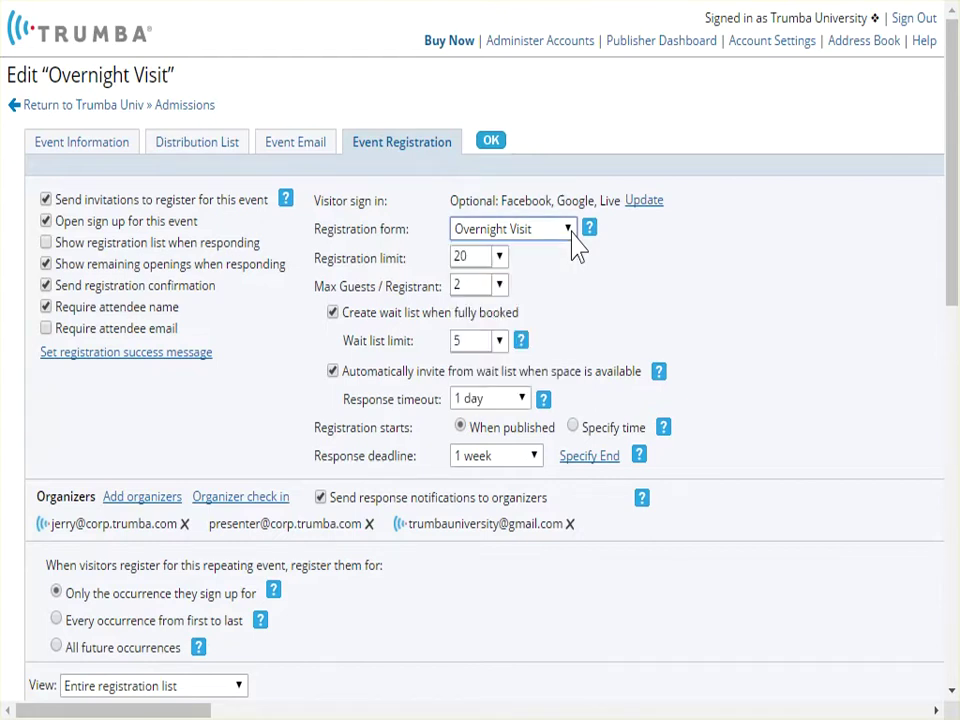
{"action": "left_click", "coordinate": [500, 257]}
{"action": "left_click_drag", "start_coordinate": [502, 316], "coordinate": [521, 377]}
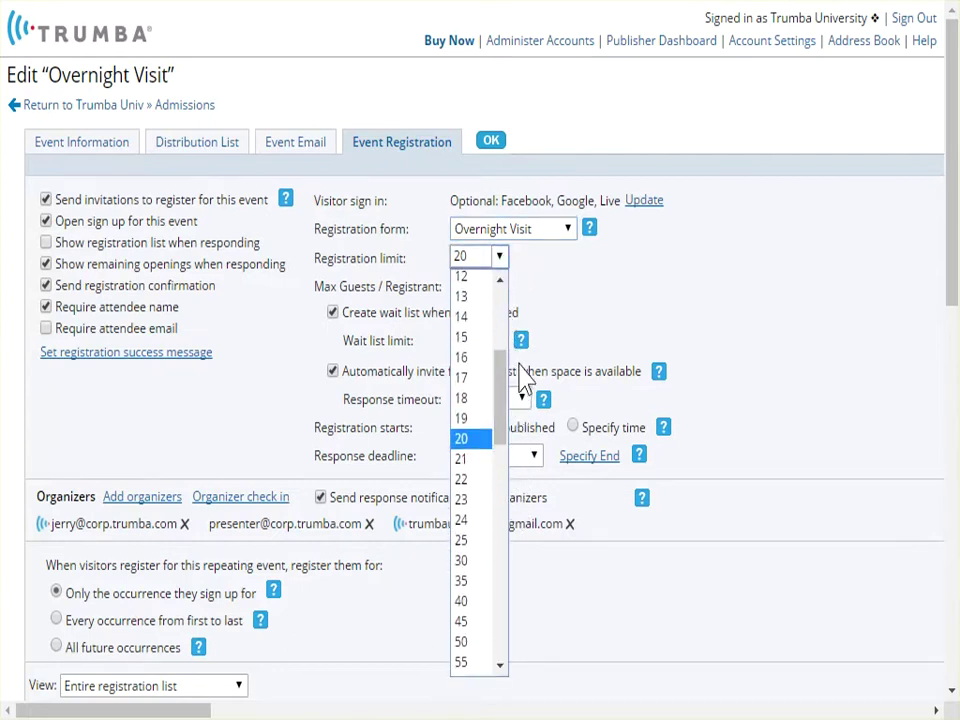
{"action": "left_click", "coordinate": [614, 315]}
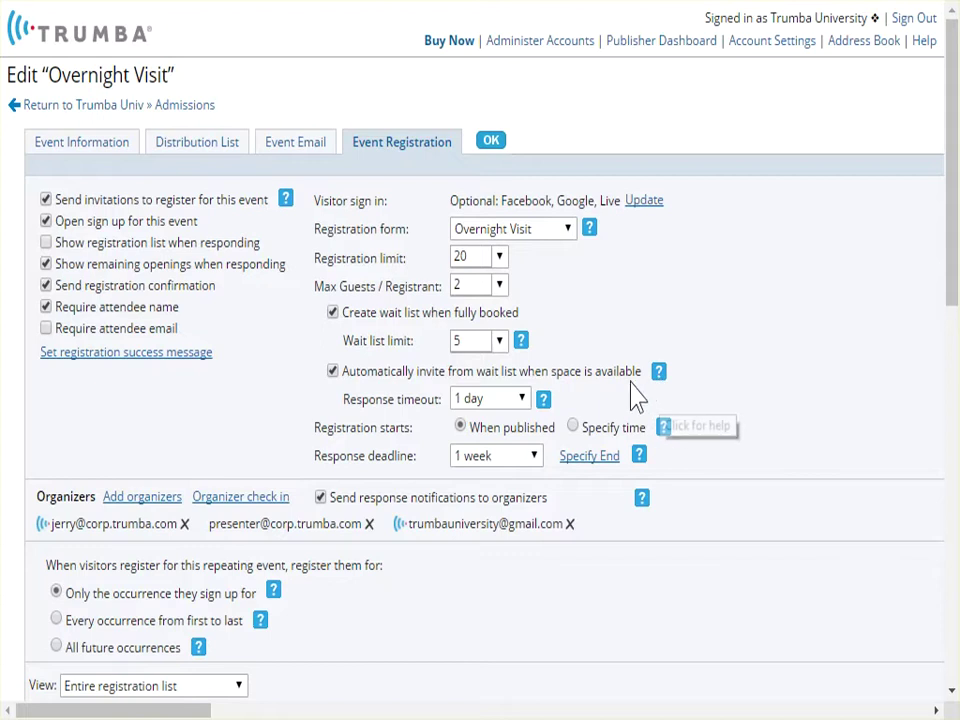
{"action": "left_click", "coordinate": [521, 398]}
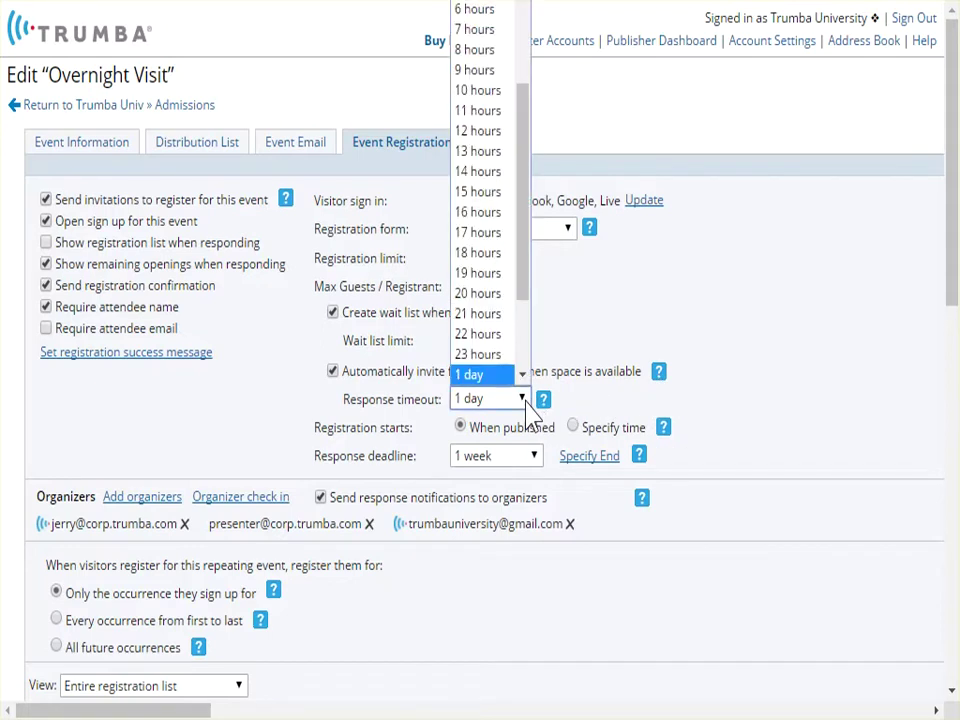
{"action": "left_click_drag", "start_coordinate": [523, 270], "coordinate": [527, 310]}
{"action": "left_click", "coordinate": [583, 306]}
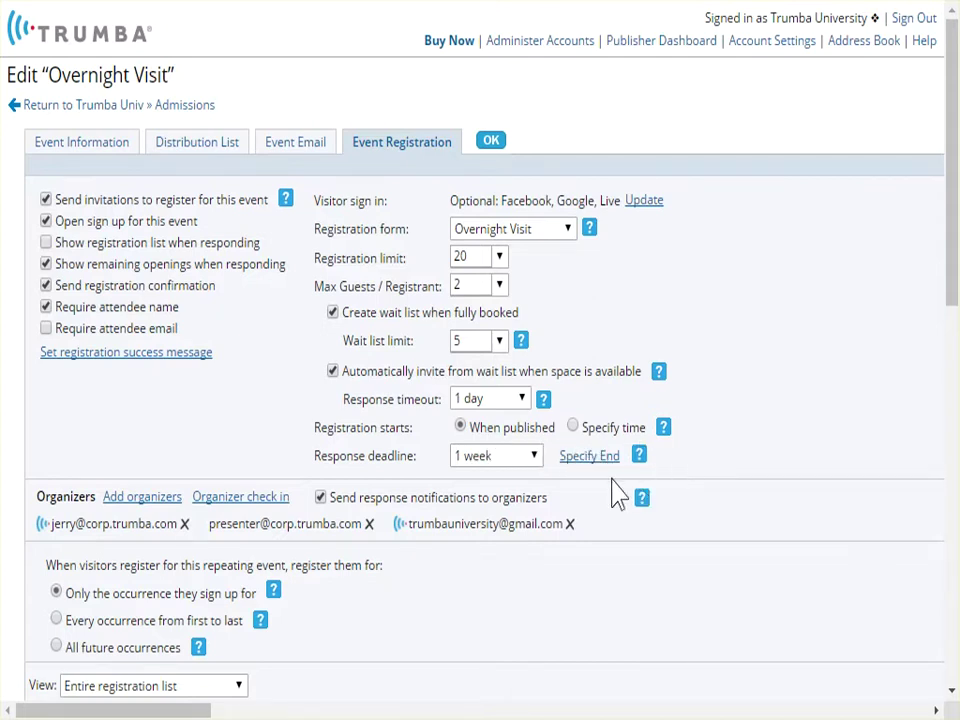
{"action": "left_click", "coordinate": [538, 457]}
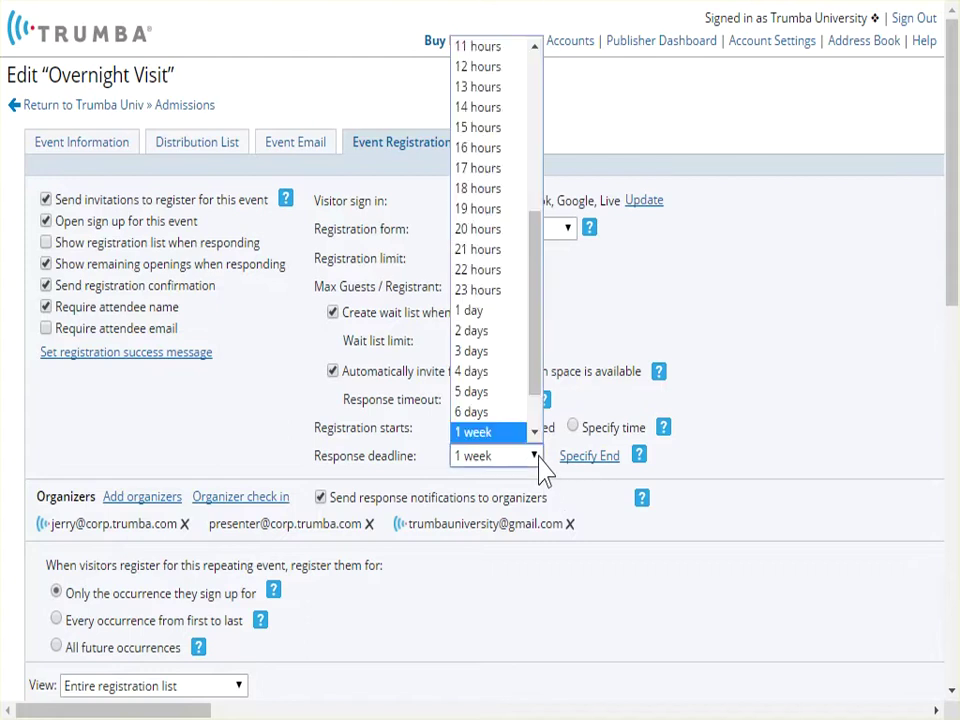
{"action": "left_click_drag", "start_coordinate": [540, 400], "coordinate": [512, 428]}
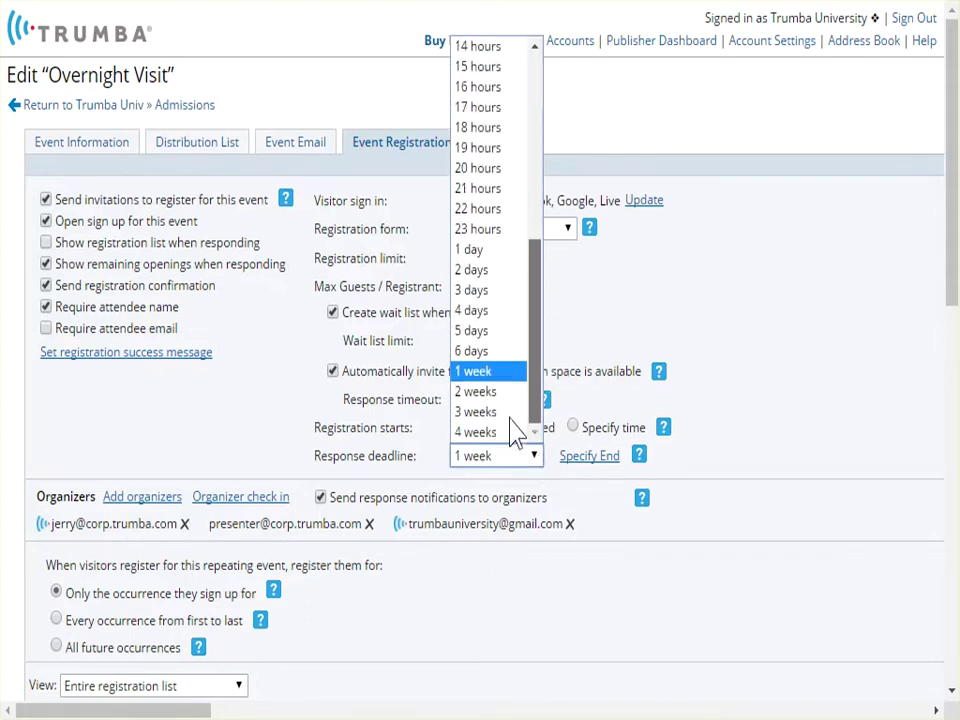
{"action": "left_click", "coordinate": [755, 437]}
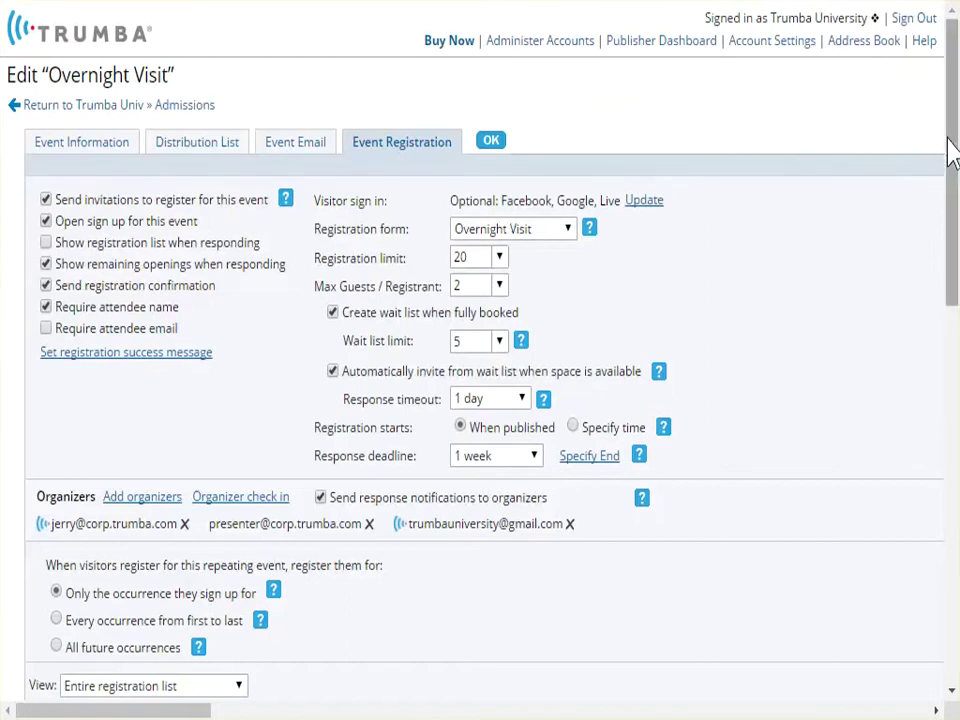
{"action": "left_click_drag", "start_coordinate": [952, 155], "coordinate": [956, 416]}
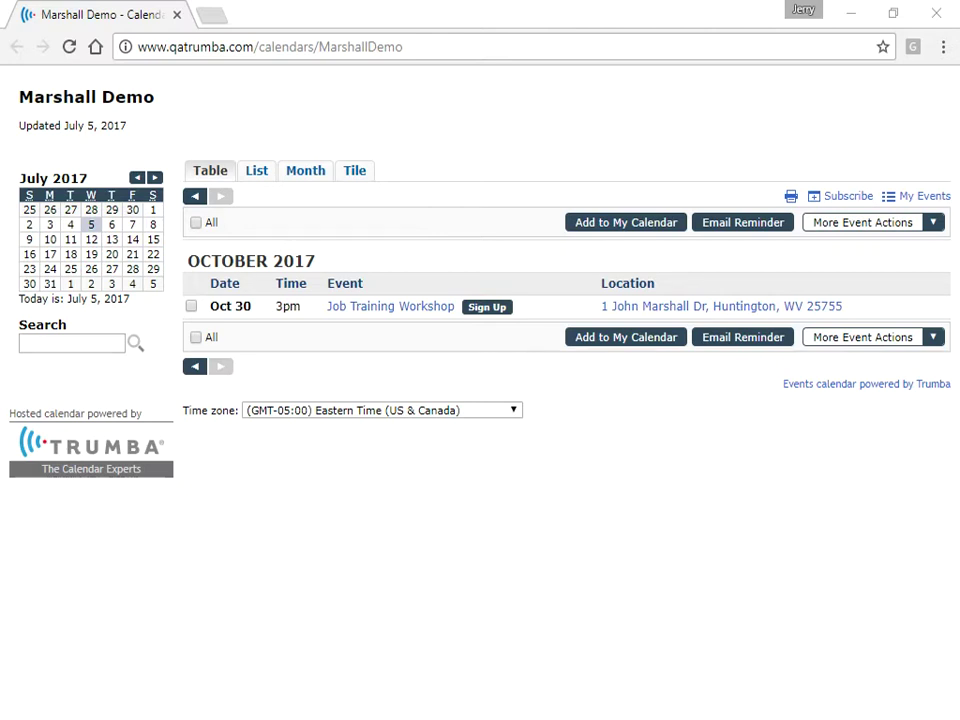
{"action": "left_click", "coordinate": [508, 308]}
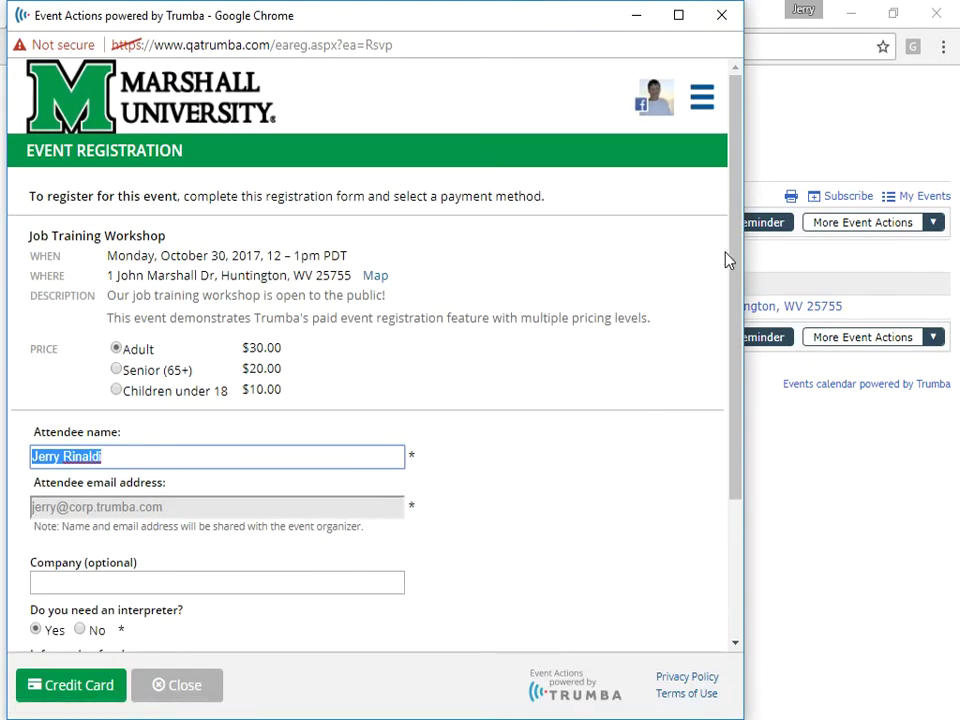
{"action": "mouse_move", "coordinate": [738, 253]}
{"action": "left_mouse_down"}
{"action": "mouse_move", "coordinate": [754, 390]}
{"action": "mouse_move", "coordinate": [741, 237]}
{"action": "left_mouse_up"}
{"action": "mouse_move", "coordinate": [736, 250]}
{"action": "left_mouse_down"}
{"action": "mouse_move", "coordinate": [747, 283]}
{"action": "mouse_move", "coordinate": [699, 386]}
{"action": "mouse_move", "coordinate": [681, 476]}
{"action": "left_mouse_up"}
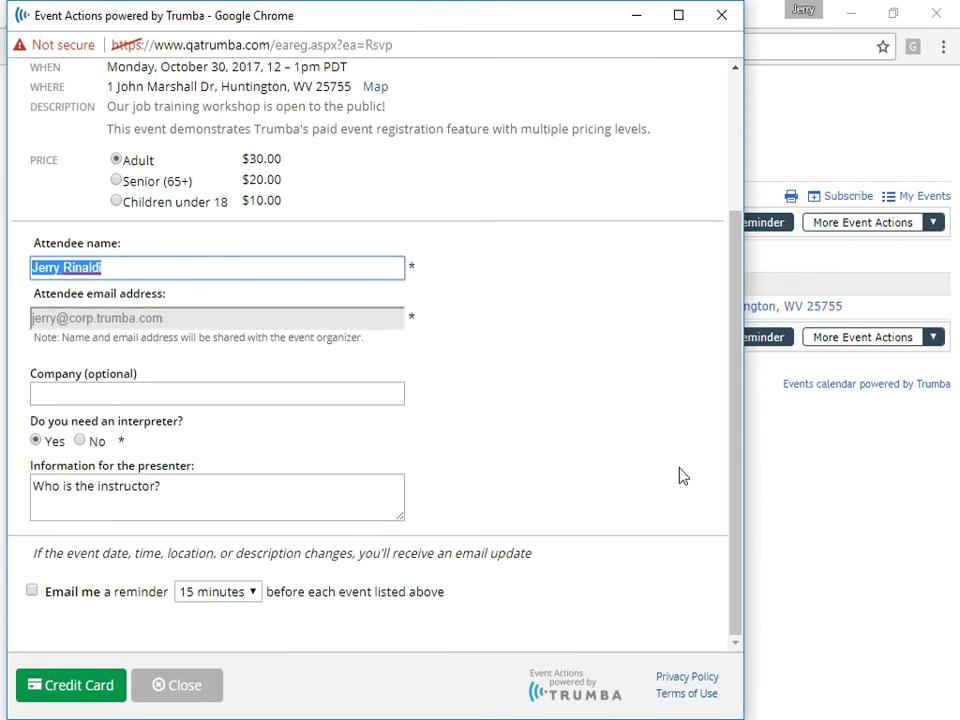
{"action": "left_click", "coordinate": [89, 700]}
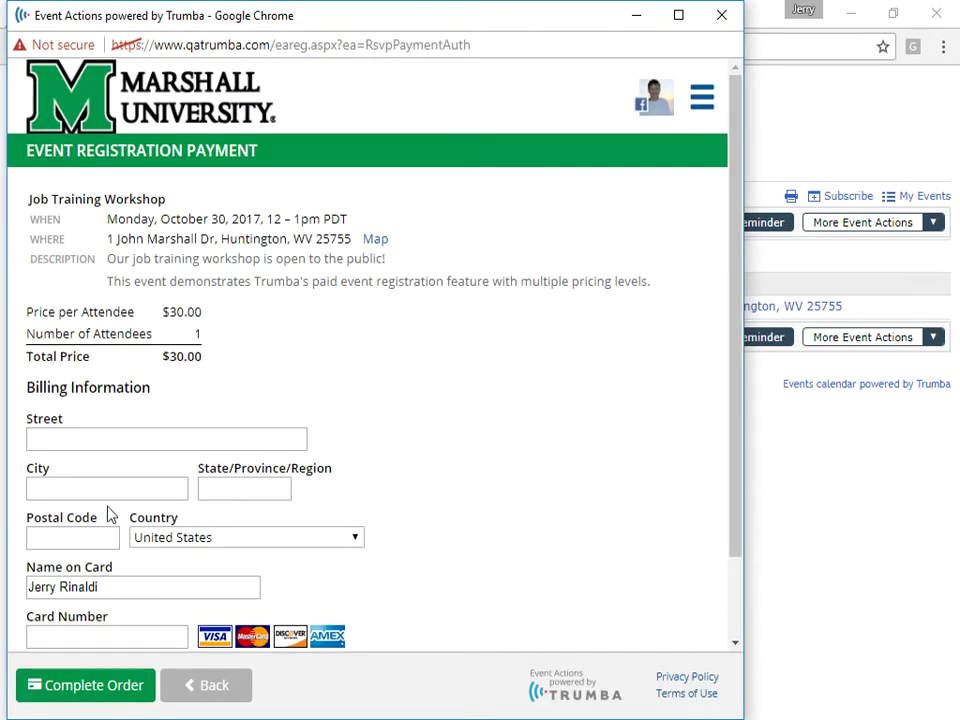
Autofill the billing address from a saved address and enter the card number
{"action": "left_click", "coordinate": [114, 437]}
{"action": "left_click", "coordinate": [110, 462]}
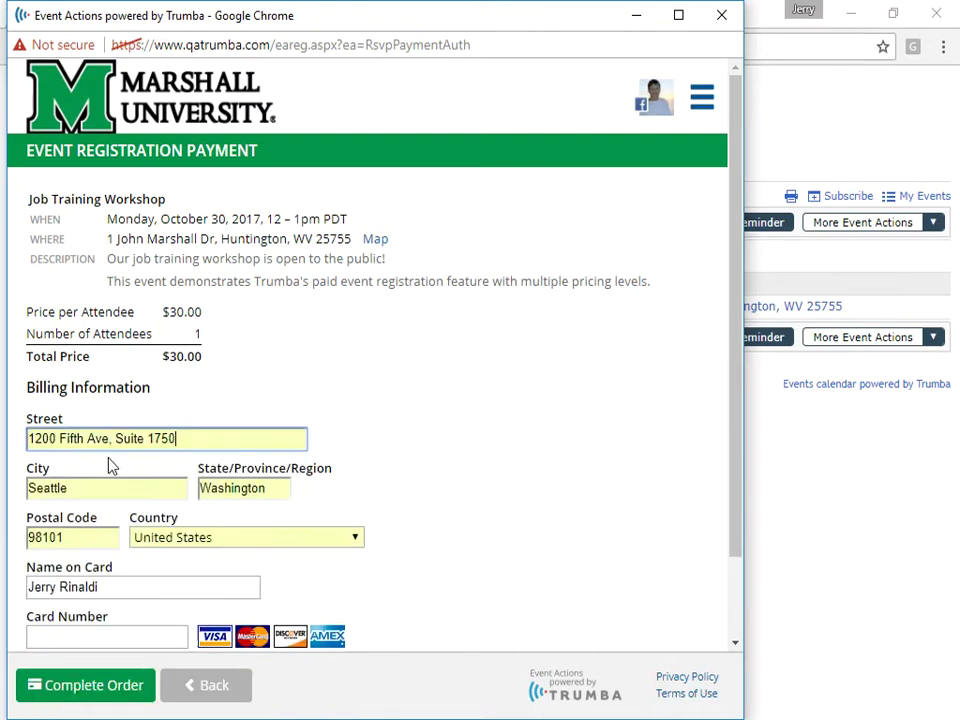
{"action": "left_click", "coordinate": [156, 636]}
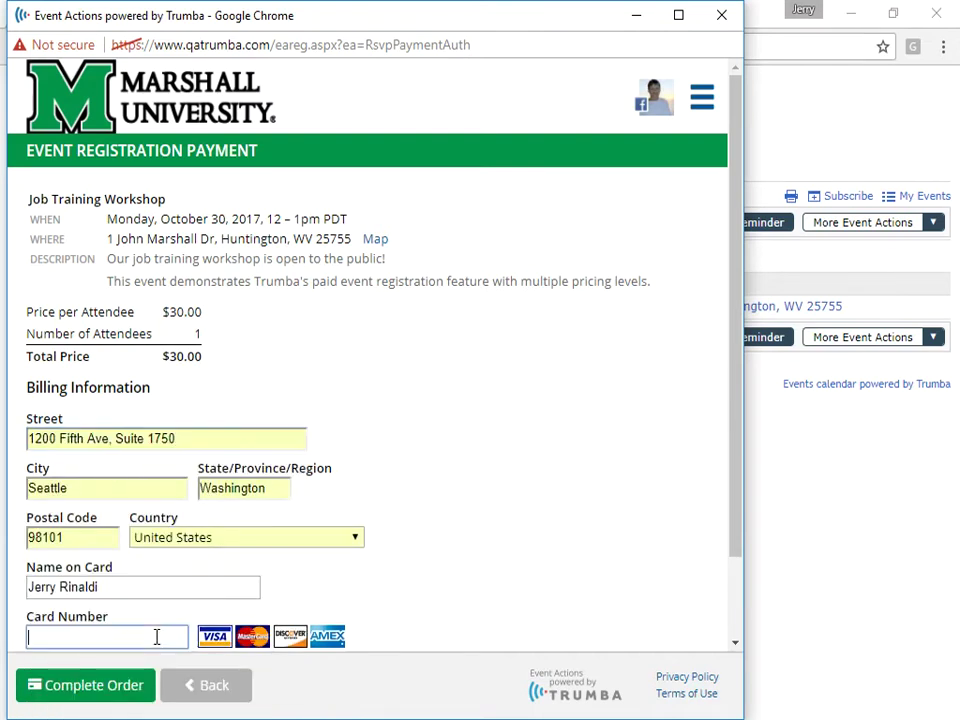
{"action": "type", "text": "411"}
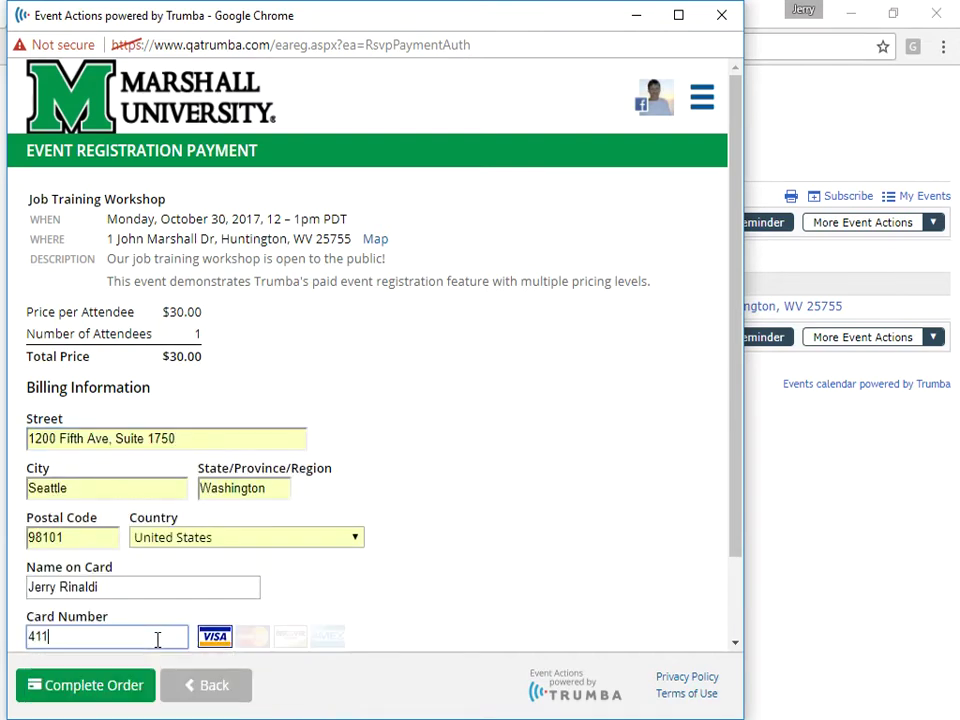
{"action": "type", "text": "111111111111"}
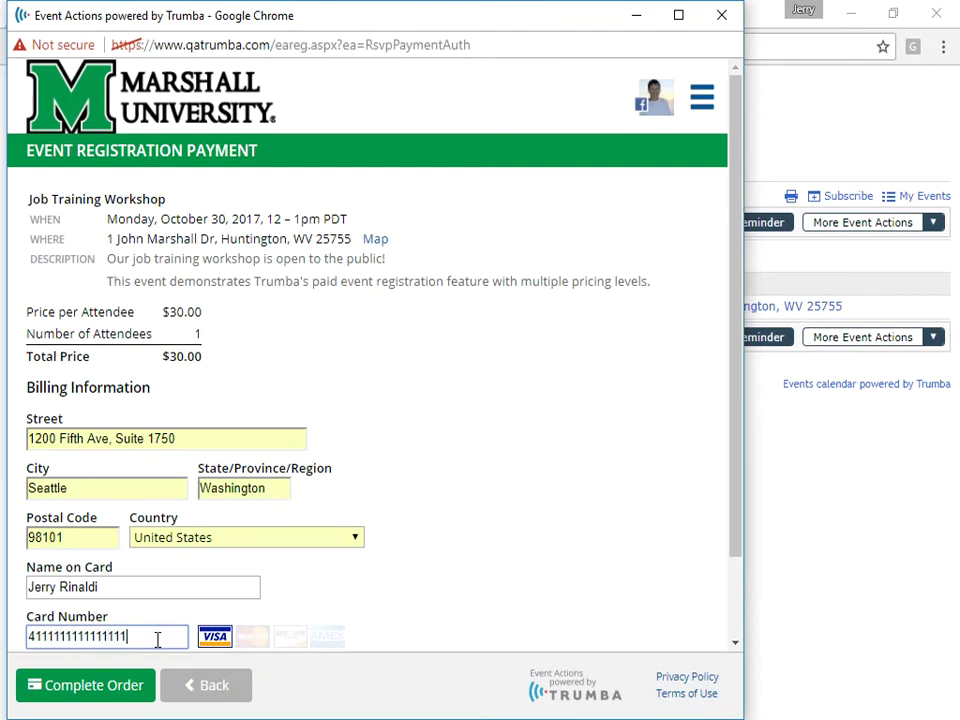
{"action": "left_click", "coordinate": [109, 695]}
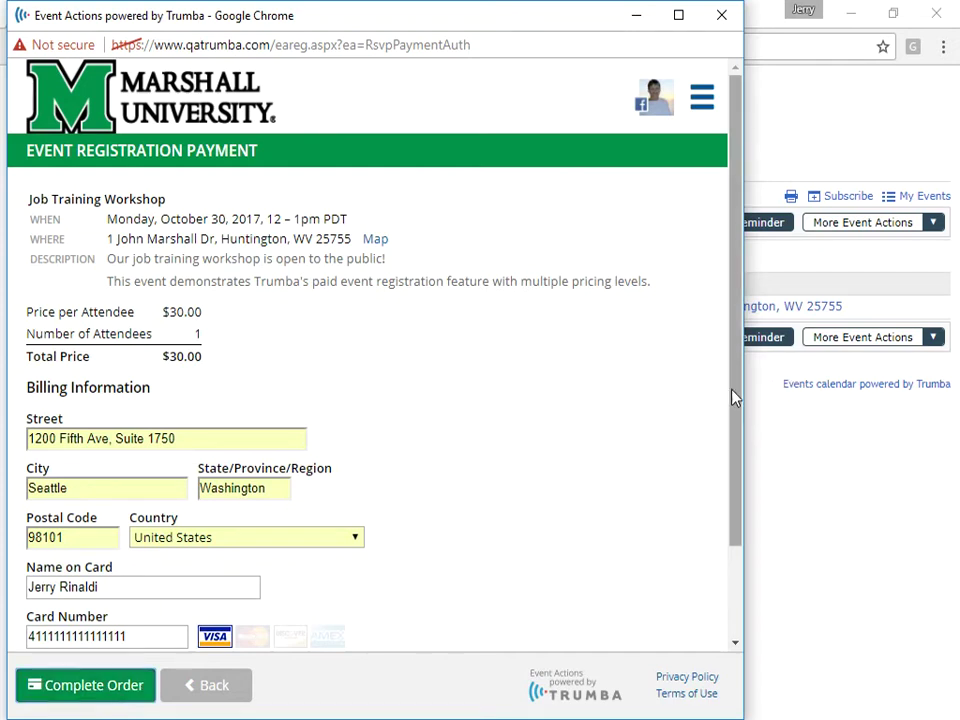
Set card expiry to October 2022, enter the security code, complete the order, and save the card
{"action": "left_click_drag", "start_coordinate": [733, 392], "coordinate": [745, 490]}
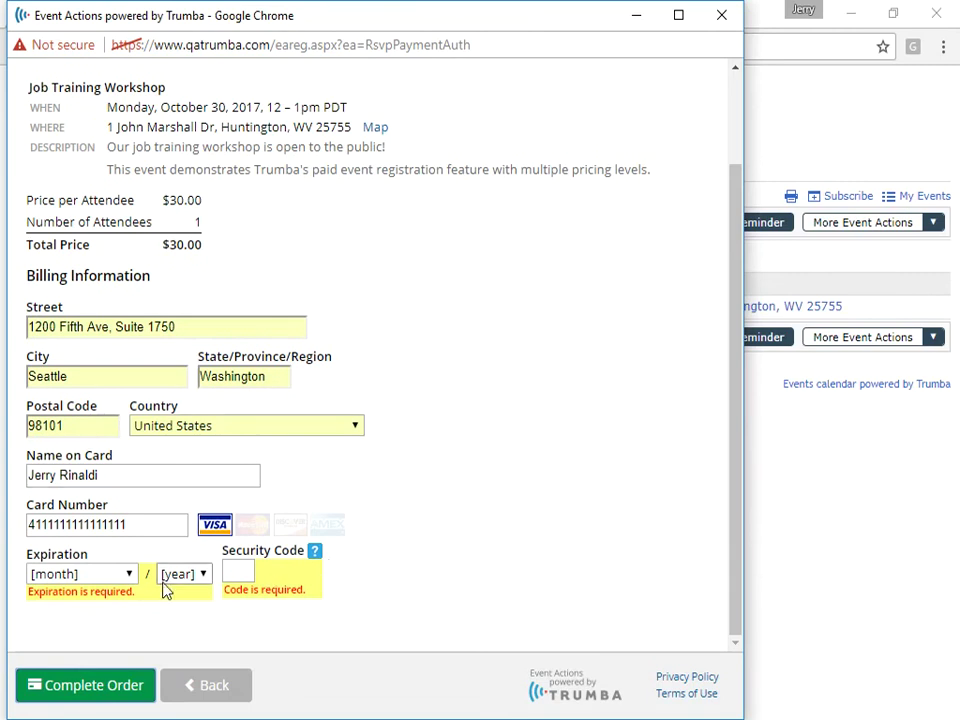
{"action": "left_click", "coordinate": [123, 578]}
{"action": "left_click", "coordinate": [92, 514]}
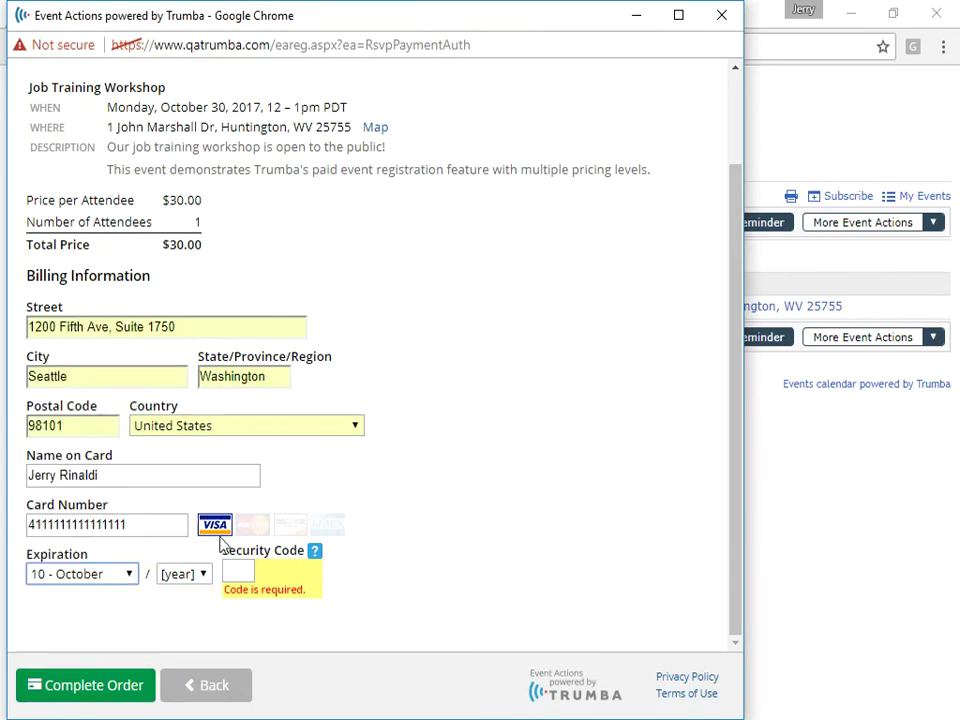
{"action": "left_click", "coordinate": [205, 577]}
{"action": "left_click", "coordinate": [178, 477]}
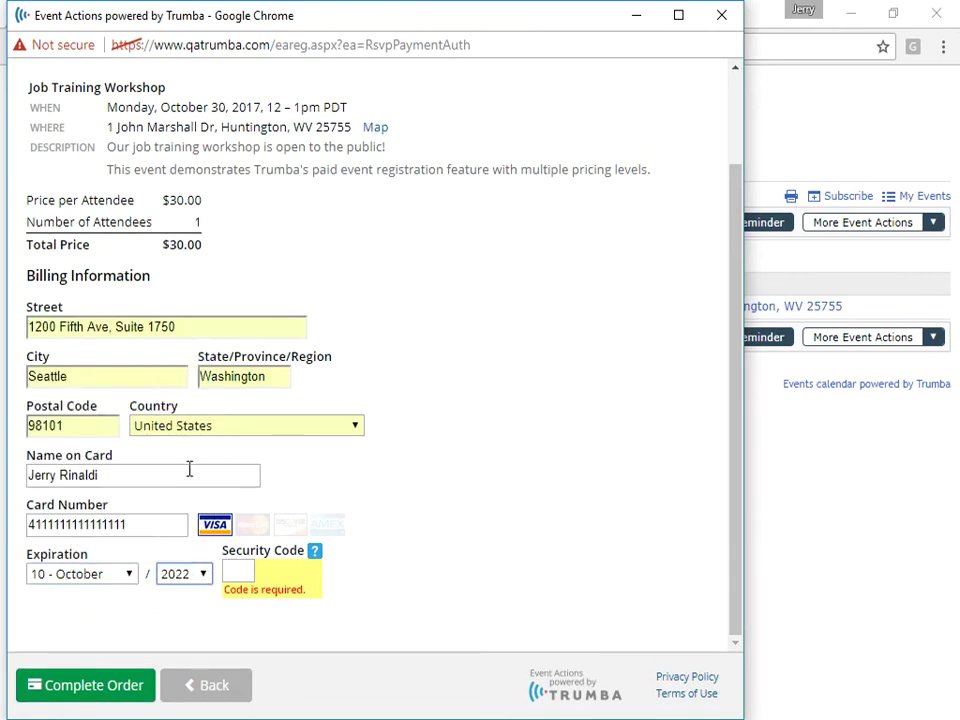
{"action": "left_click", "coordinate": [246, 569]}
{"action": "type", "text": "123"}
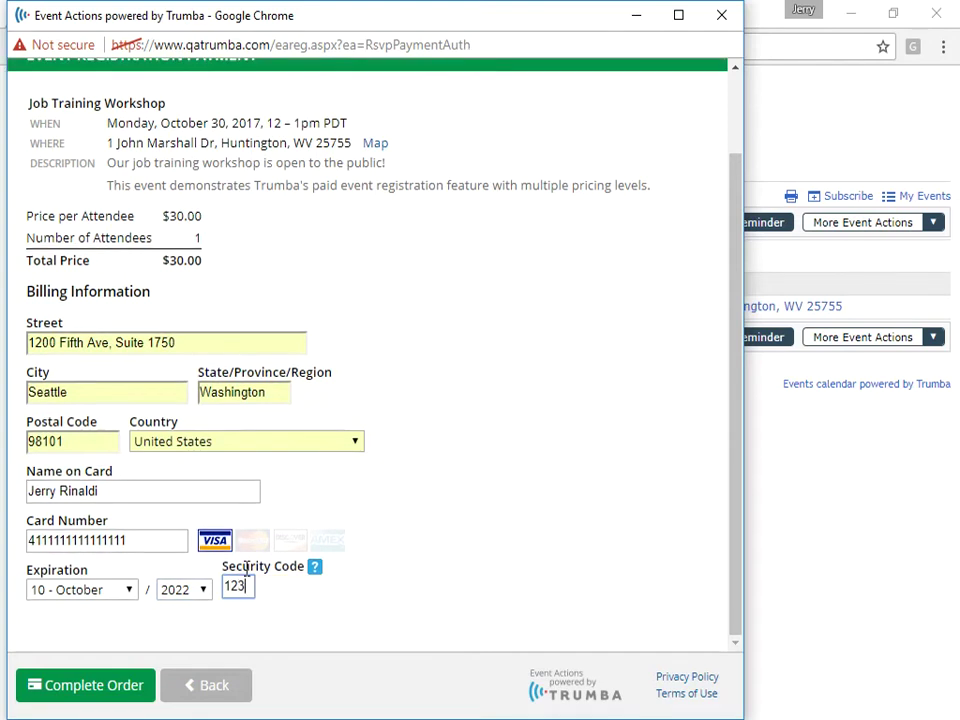
{"action": "left_click", "coordinate": [137, 686]}
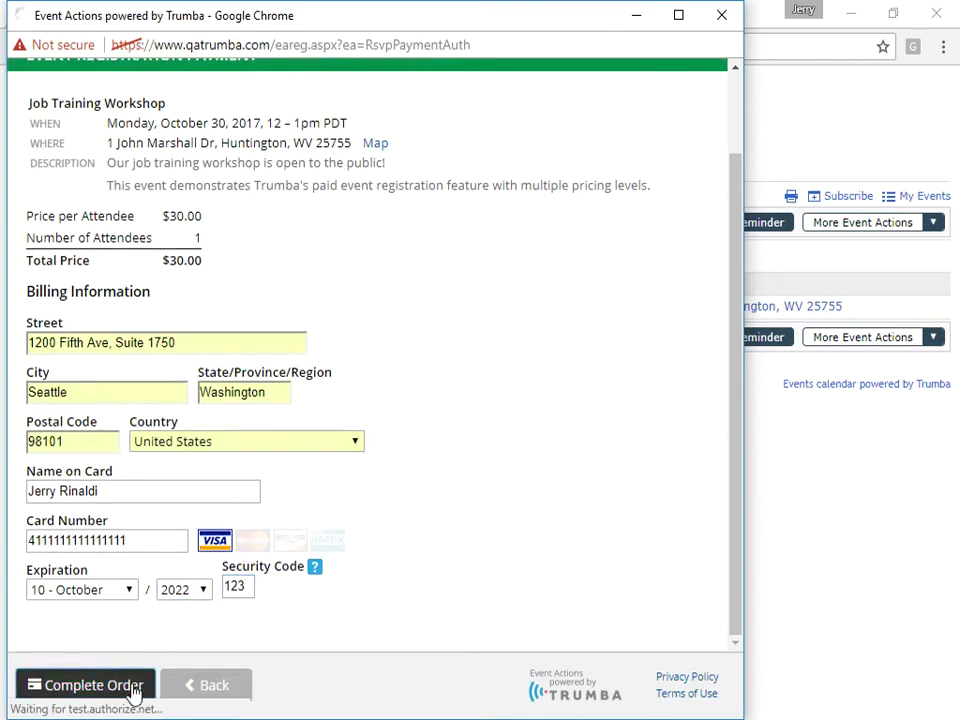
{"action": "left_click", "coordinate": [622, 206]}
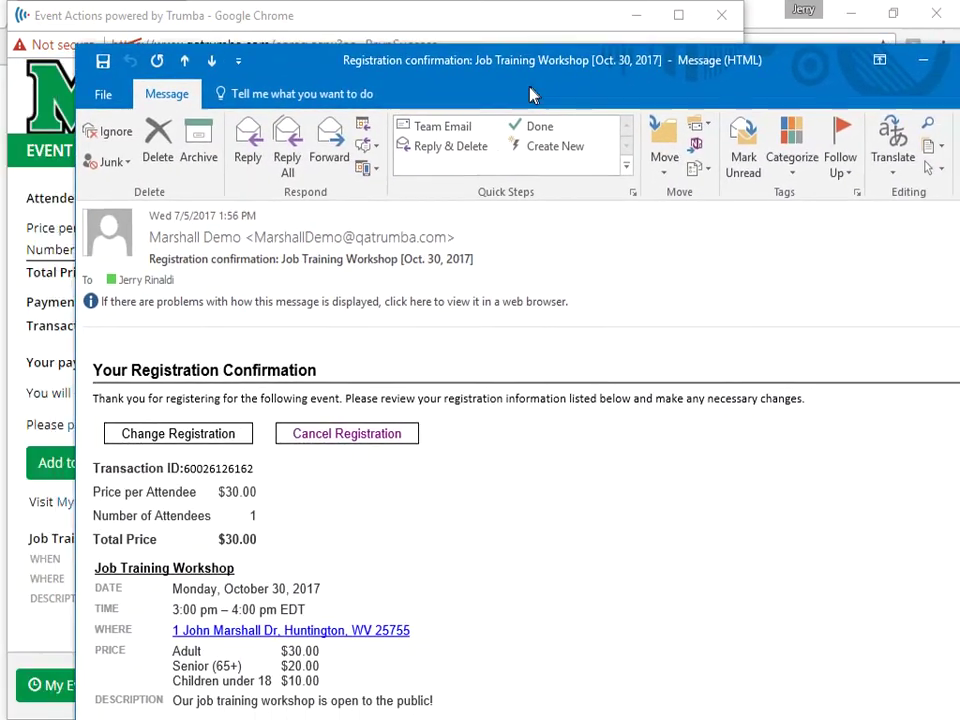
Move the Job Training Workshop confirmation email window aside in Outlook
{"action": "left_click_drag", "start_coordinate": [531, 95], "coordinate": [0, 86]}
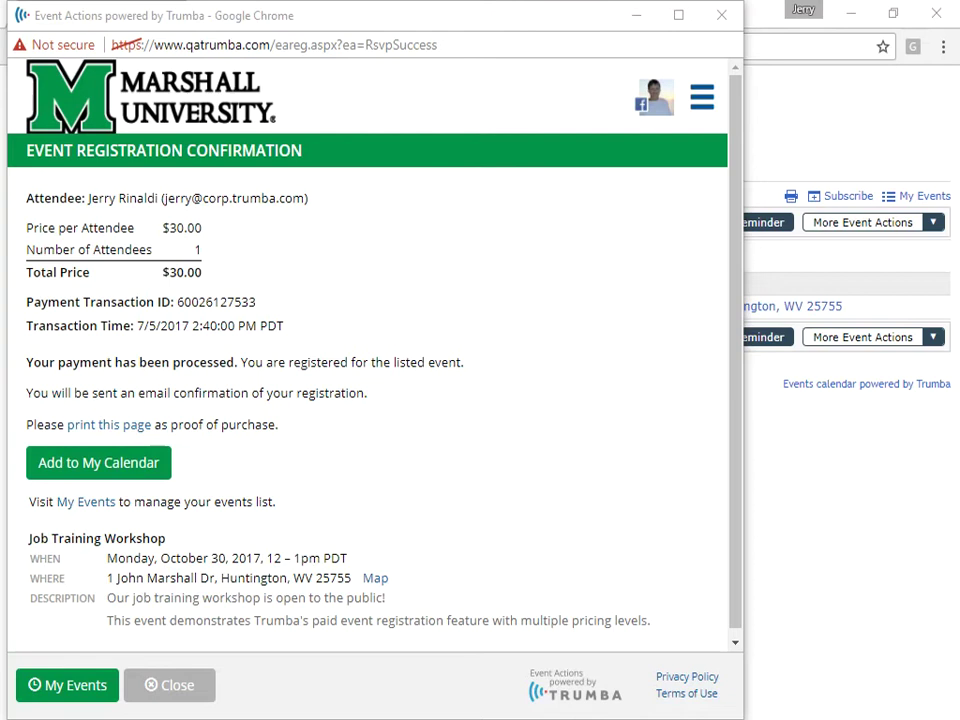
Close the Event Actions registration confirmation window
{"action": "left_click", "coordinate": [721, 17]}
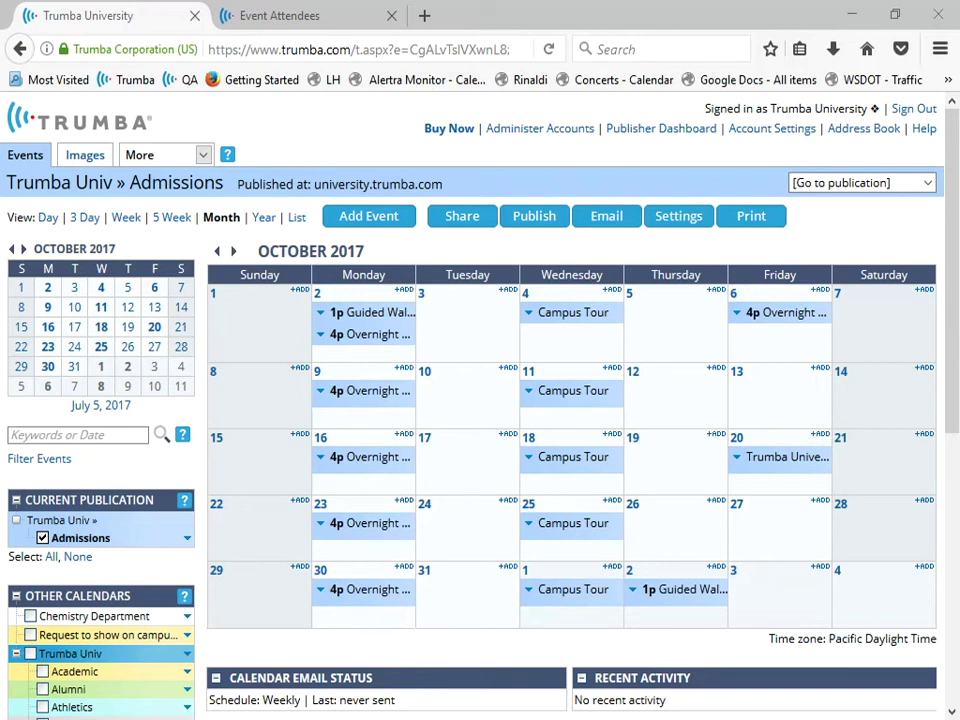
Open Event Registration for the Oct 30 Overnight Visit and scroll to its attendee list
{"action": "left_click", "coordinate": [320, 590]}
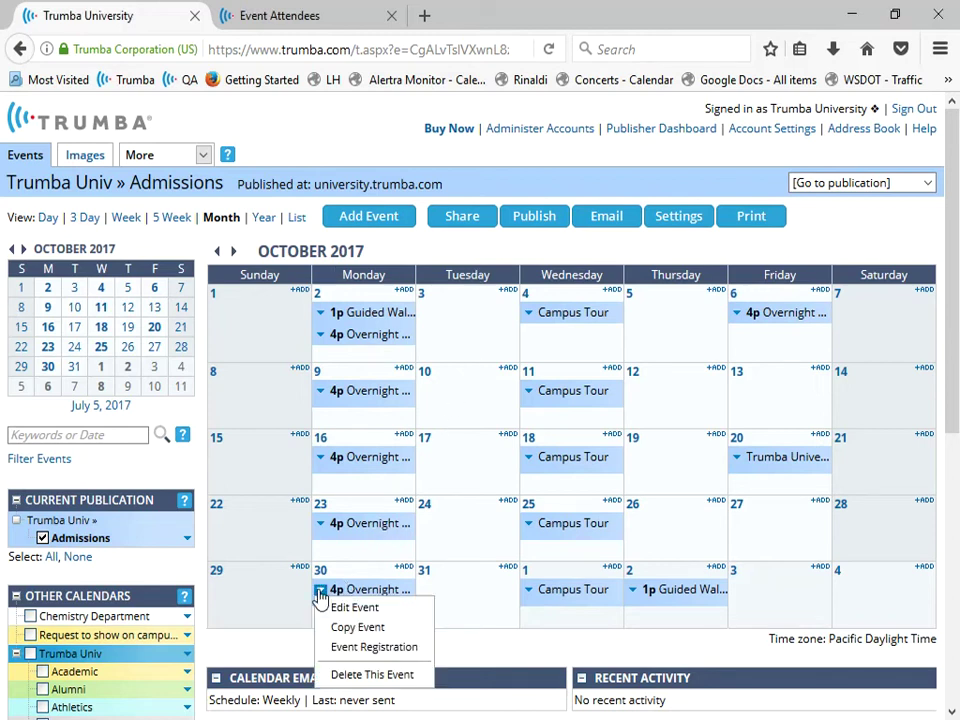
{"action": "left_click", "coordinate": [344, 648]}
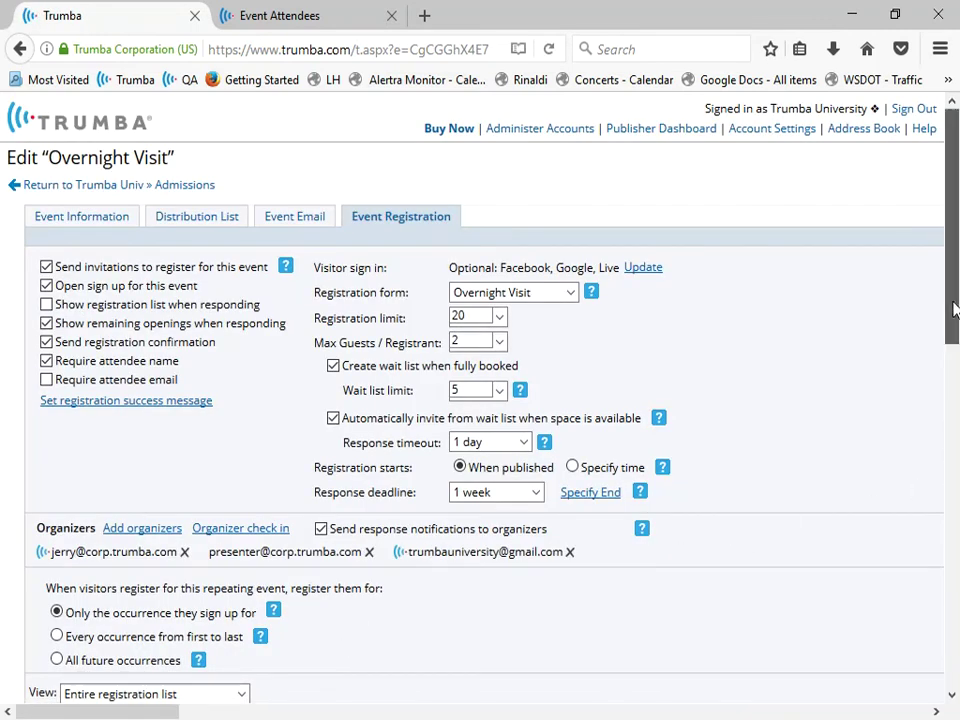
{"action": "left_click_drag", "start_coordinate": [953, 310], "coordinate": [950, 381]}
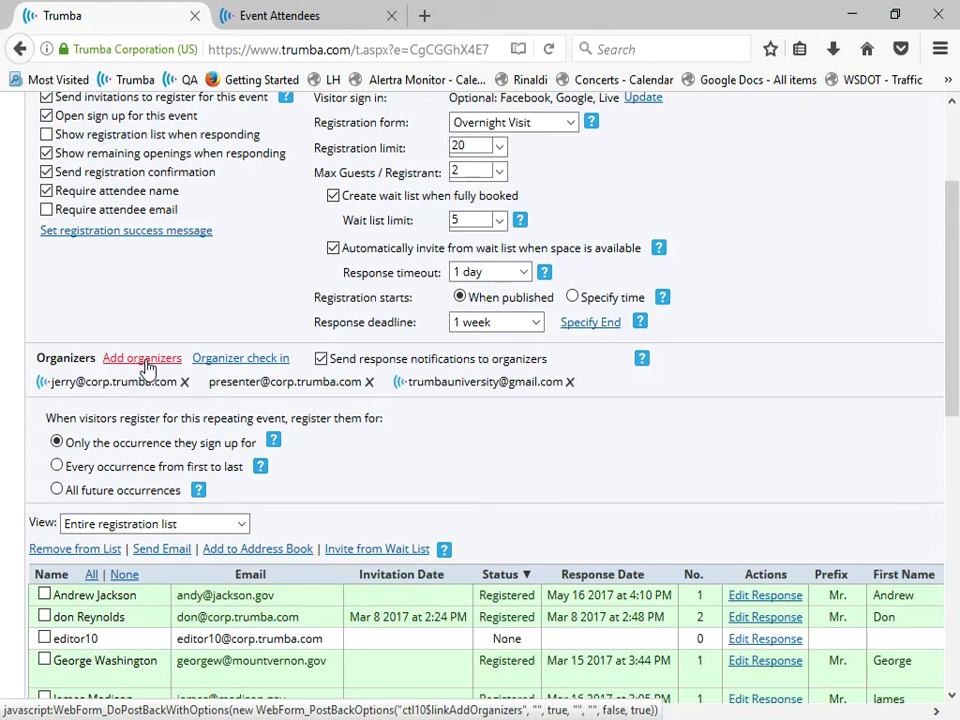
Add an organizer's e-mail address to the Overnight Visit, bringing it to three organizers
{"action": "left_click", "coordinate": [146, 360]}
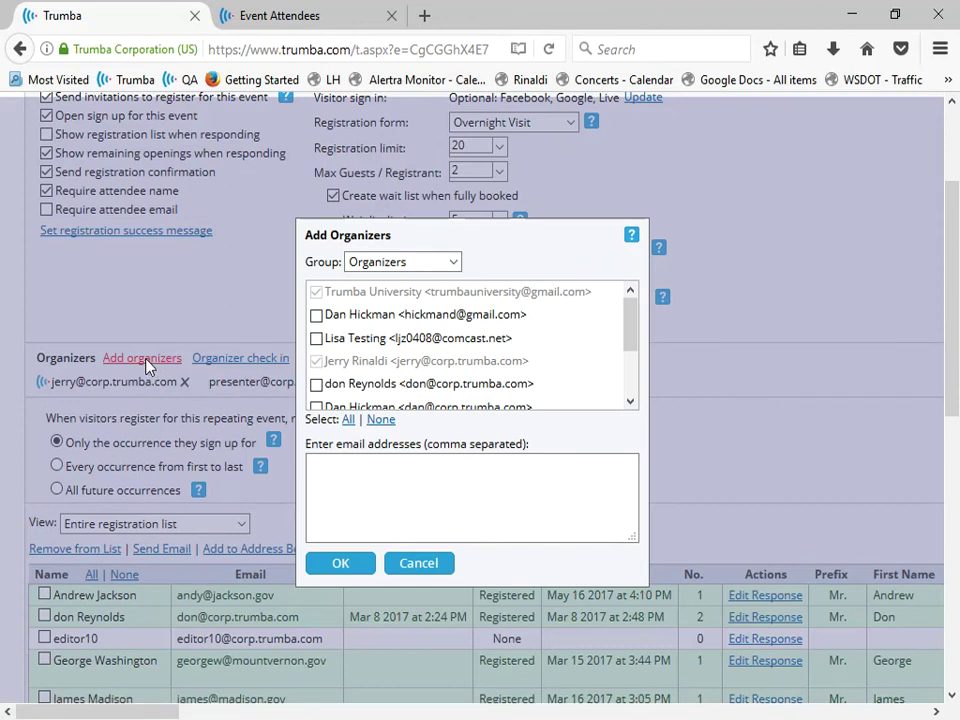
{"action": "left_click", "coordinate": [350, 470]}
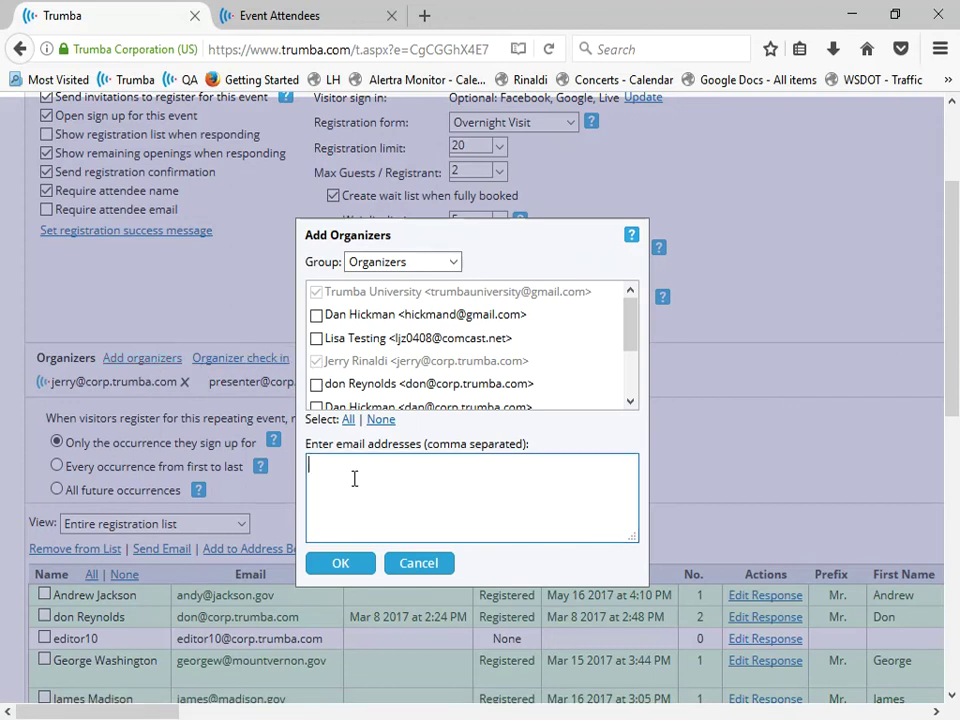
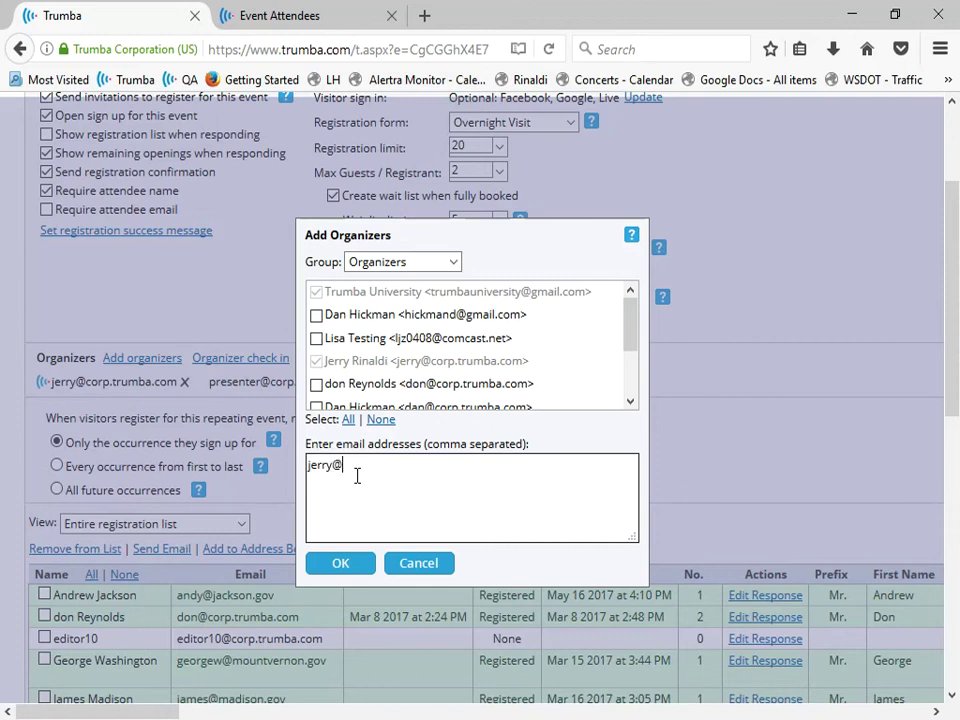
{"action": "left_click", "coordinate": [343, 567]}
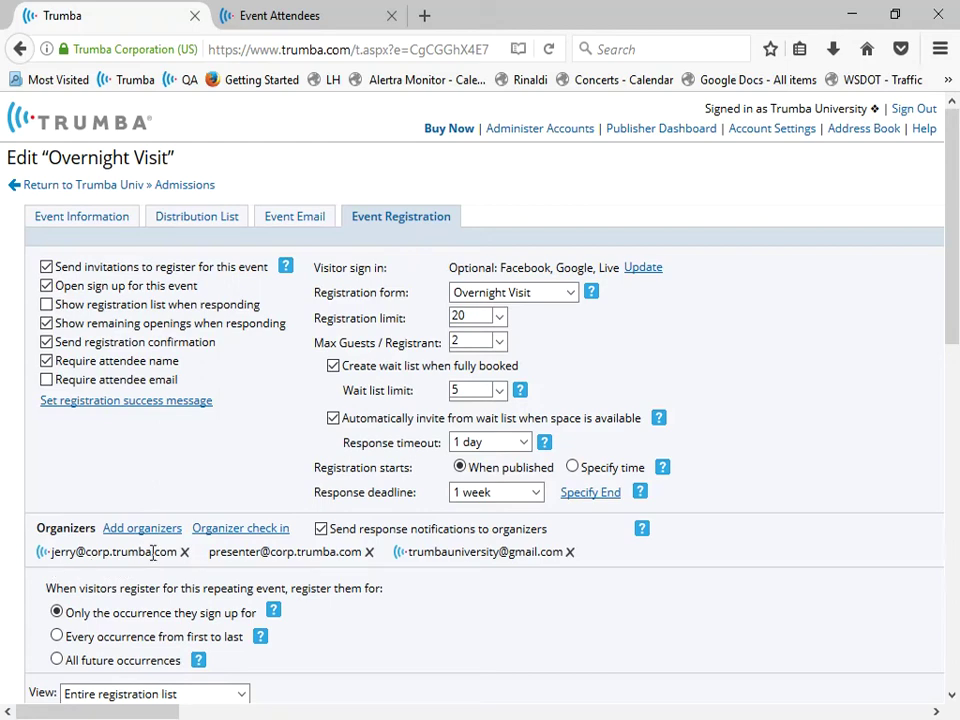
Save the Overnight Visit registration changes and dismiss the resulting organizer e-mail
{"action": "left_click_drag", "start_coordinate": [954, 274], "coordinate": [943, 579]}
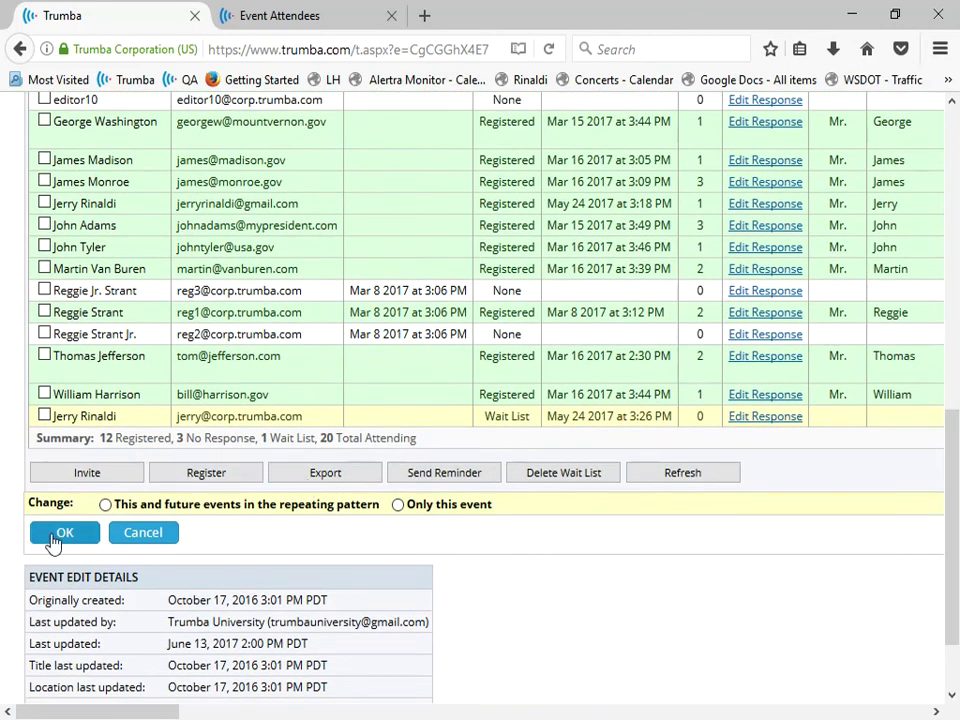
{"action": "left_click", "coordinate": [60, 535]}
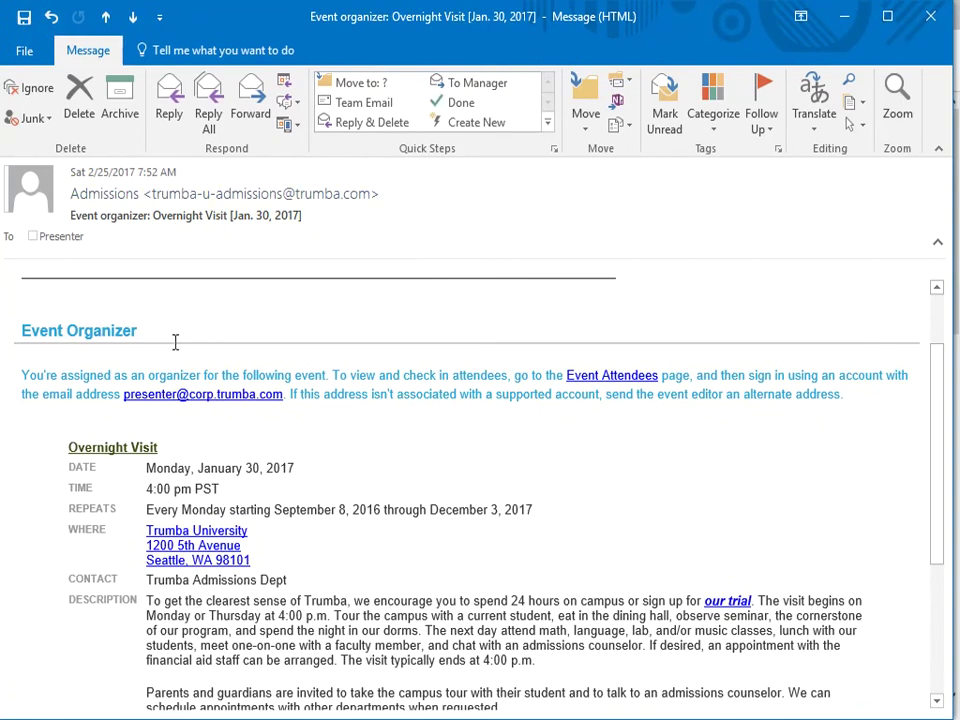
{"action": "left_click", "coordinate": [844, 18]}
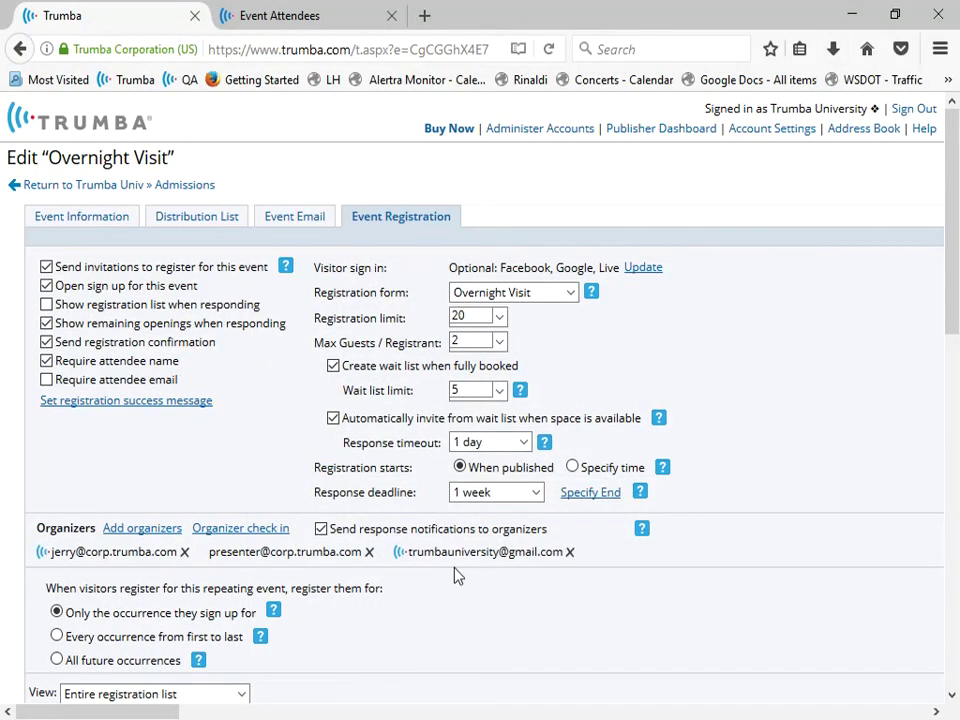
Open the Overnight Visit organizer check-in page and narrow the browser to phone width
{"action": "left_click", "coordinate": [226, 533]}
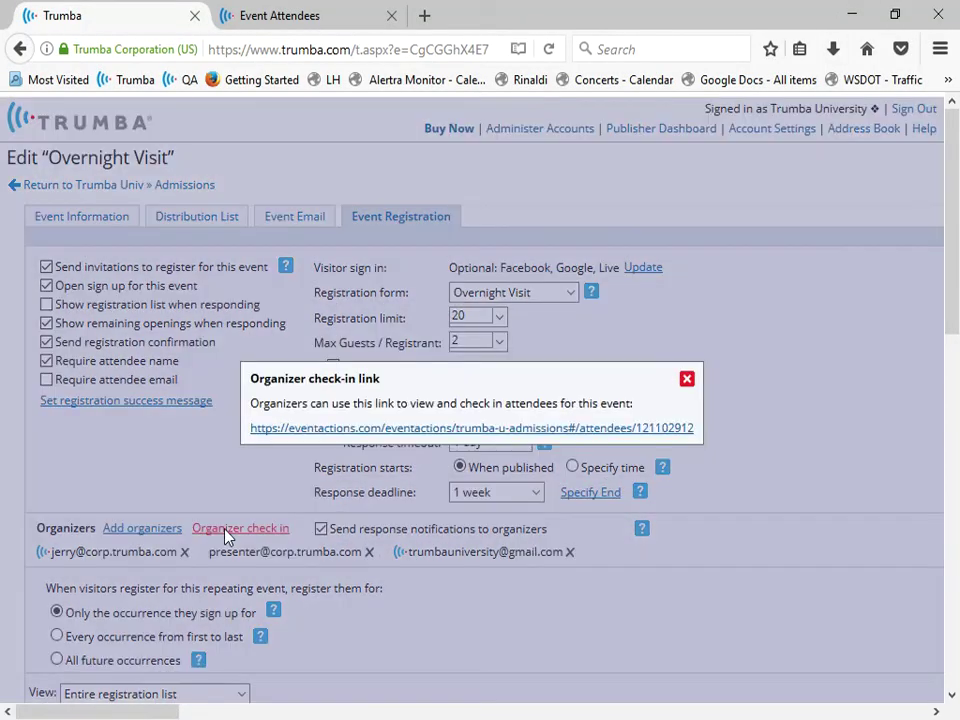
{"action": "left_click", "coordinate": [525, 428]}
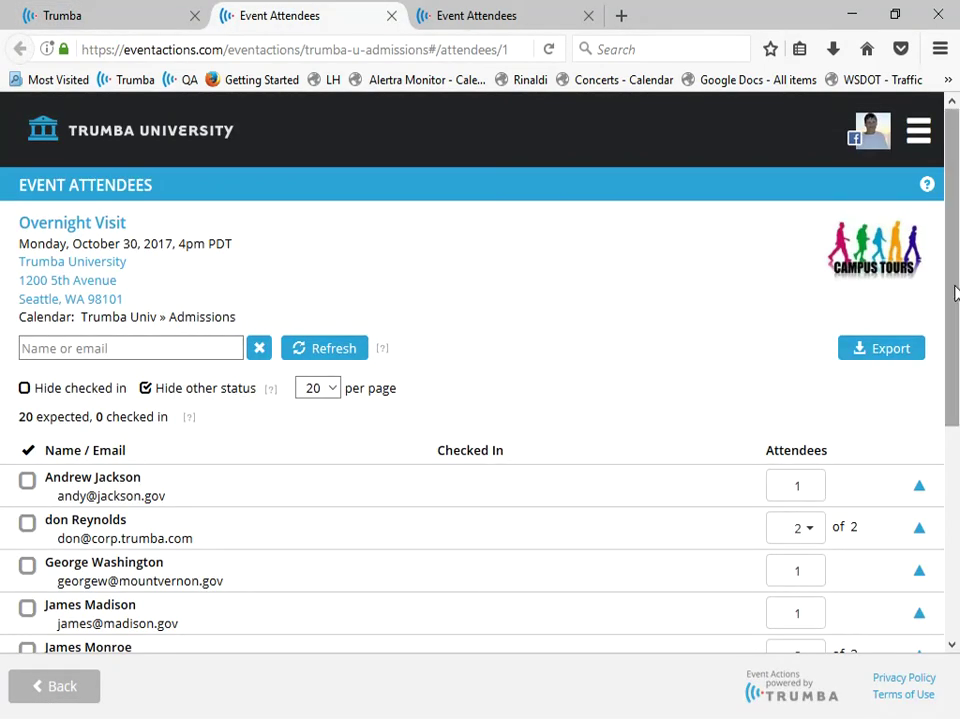
{"action": "left_click_drag", "start_coordinate": [954, 293], "coordinate": [946, 406]}
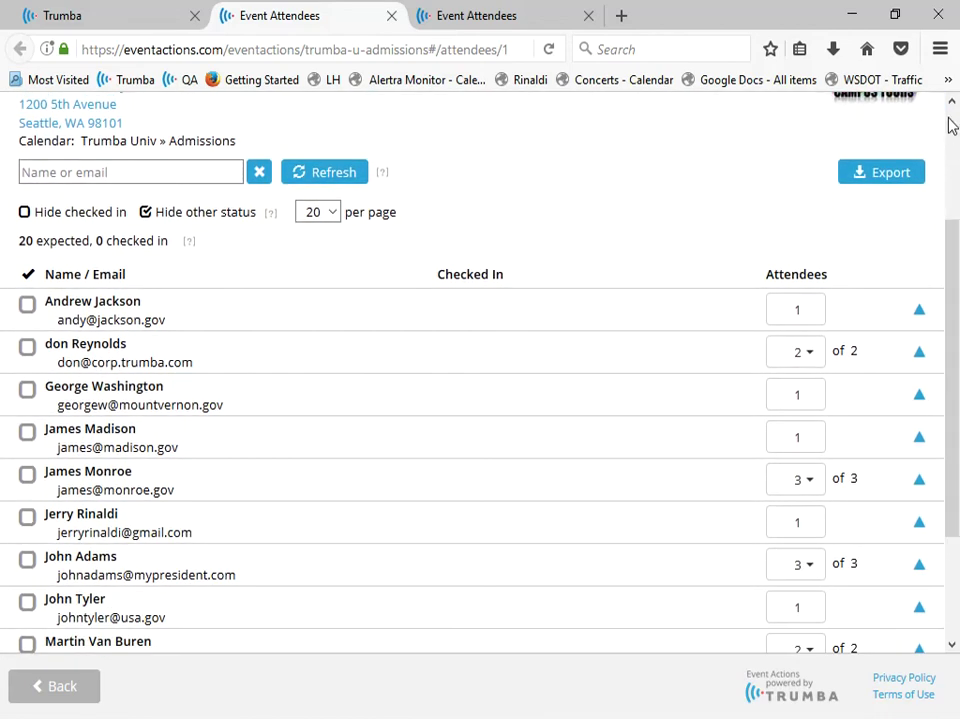
{"action": "left_click", "coordinate": [895, 15]}
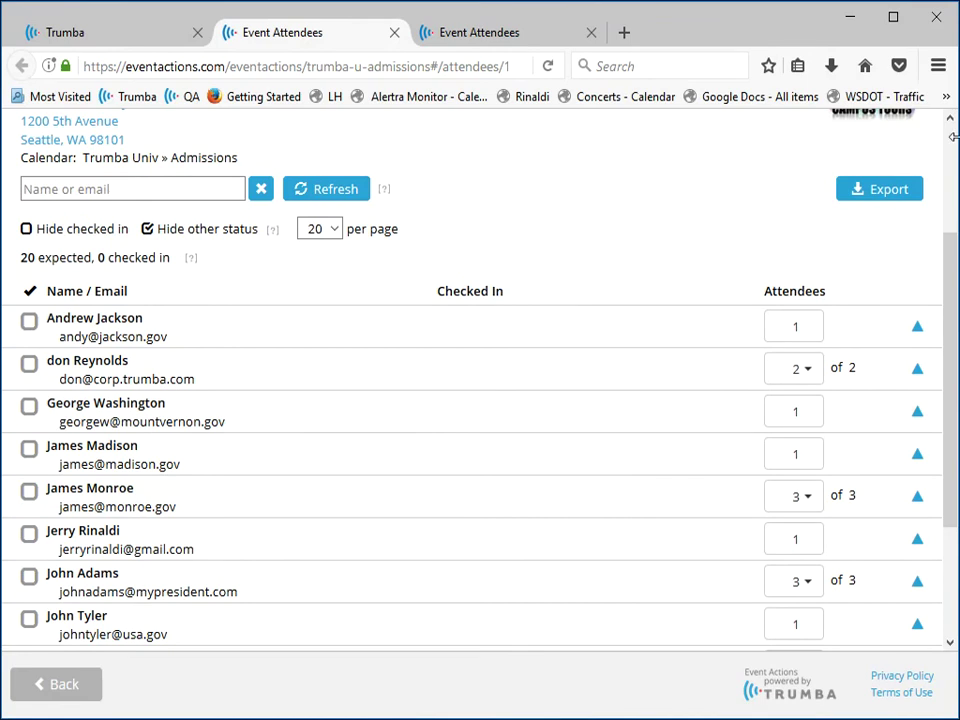
{"action": "left_click_drag", "start_coordinate": [957, 169], "coordinate": [817, 251]}
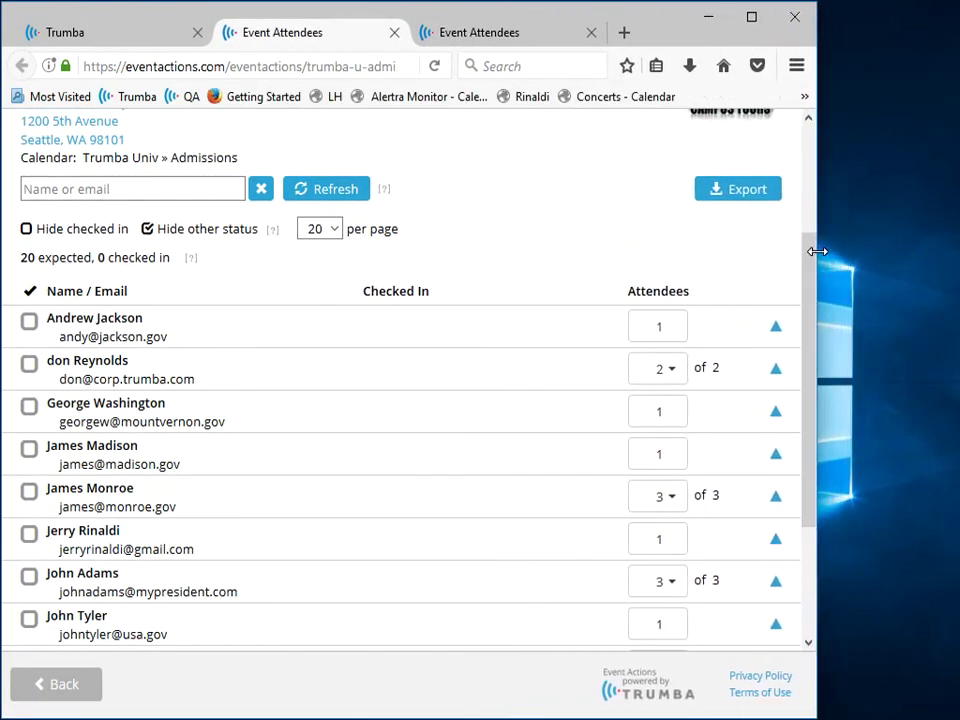
Check in five registrants, counting only 1 of the party of 2, reaching 7 checked in
{"action": "left_click", "coordinate": [29, 321]}
{"action": "left_click", "coordinate": [30, 408]}
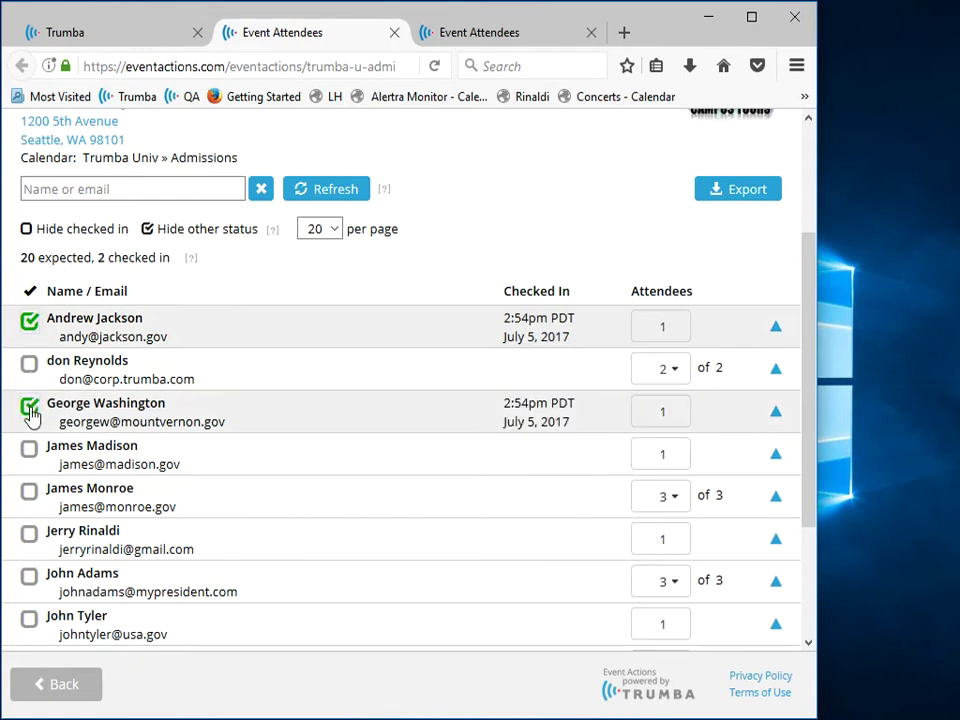
{"action": "left_click", "coordinate": [29, 452]}
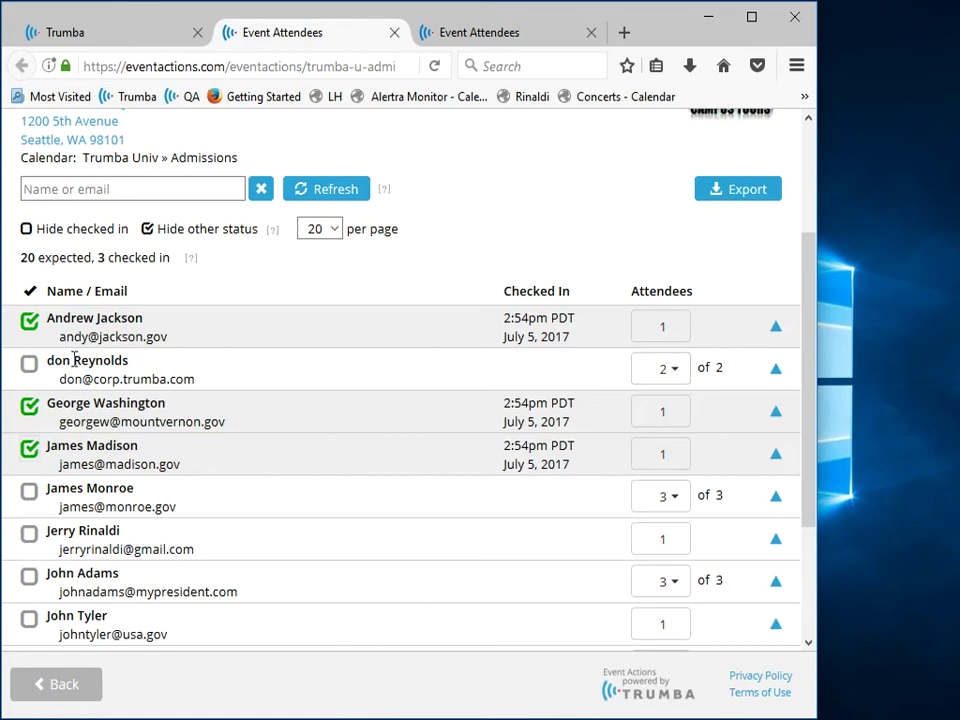
{"action": "left_click", "coordinate": [29, 366]}
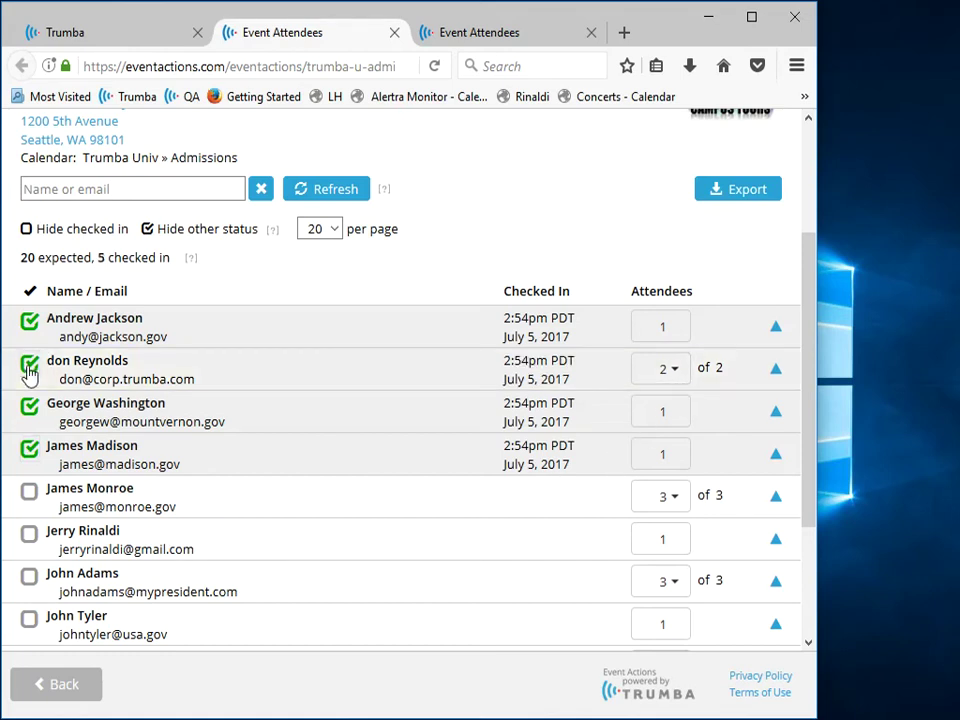
{"action": "left_click", "coordinate": [672, 382]}
{"action": "left_click", "coordinate": [655, 410]}
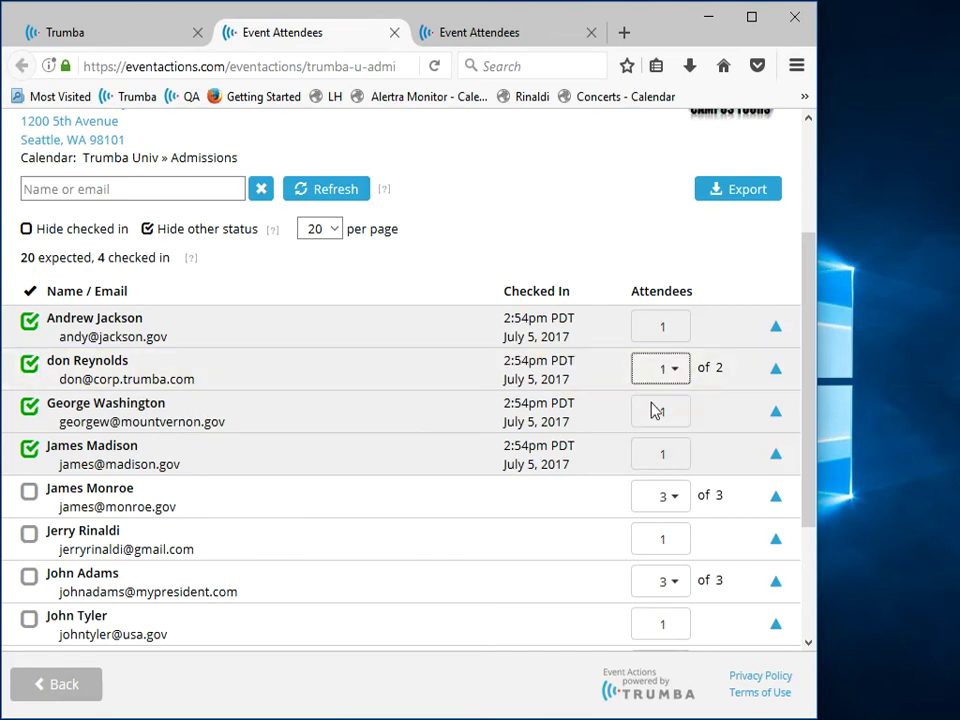
{"action": "left_click_drag", "start_coordinate": [814, 401], "coordinate": [806, 497]}
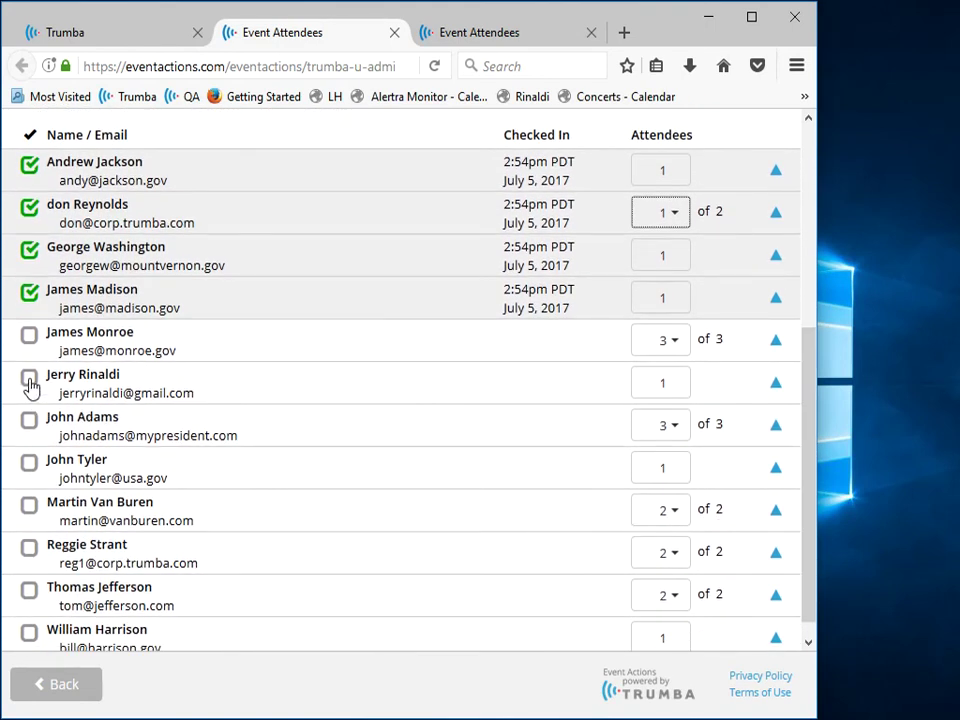
{"action": "left_click", "coordinate": [29, 422]}
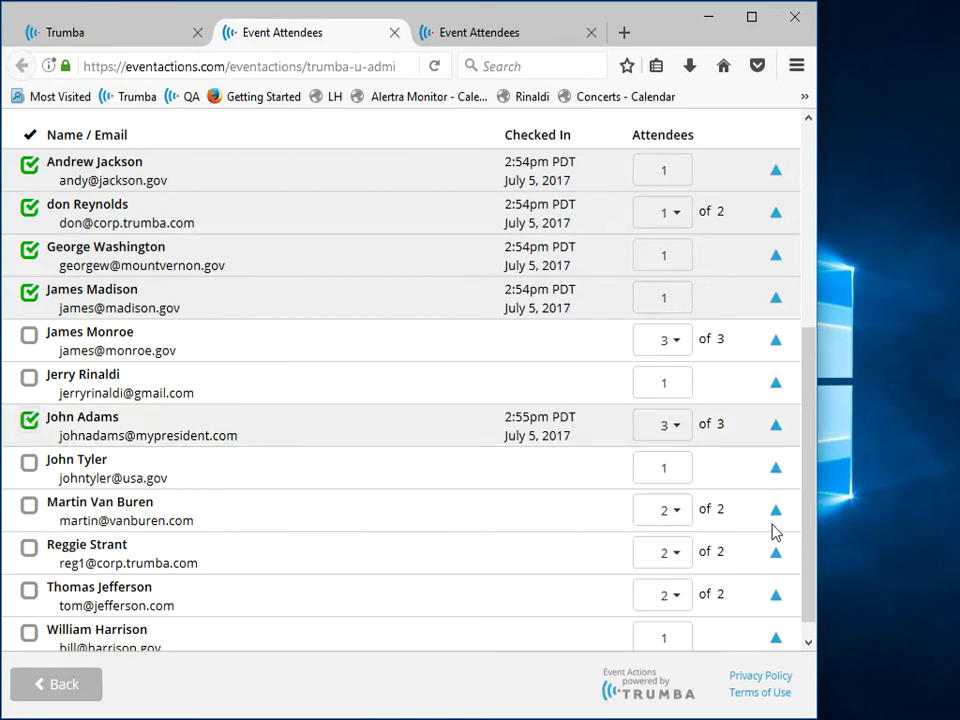
{"action": "scroll", "coordinate": [810, 545], "scroll_direction": "down", "scroll_amount": 1}
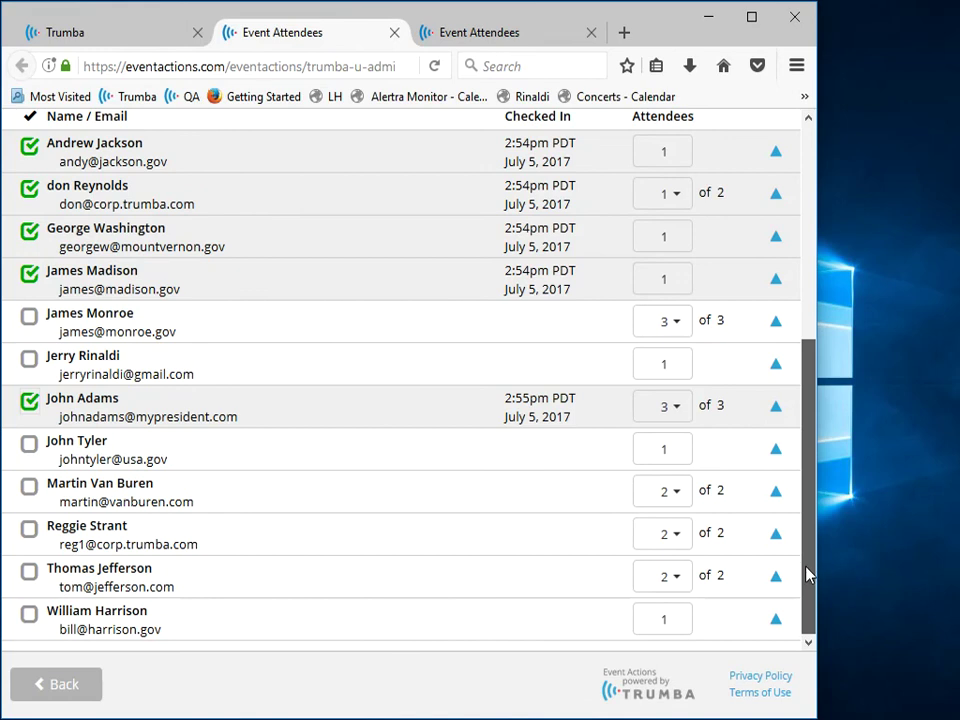
{"action": "mouse_move", "coordinate": [817, 545]}
{"action": "left_mouse_down"}
{"action": "mouse_move", "coordinate": [804, 403]}
{"action": "mouse_move", "coordinate": [782, 307]}
{"action": "mouse_move", "coordinate": [758, 333]}
{"action": "left_mouse_up"}
{"action": "left_click", "coordinate": [194, 362]}
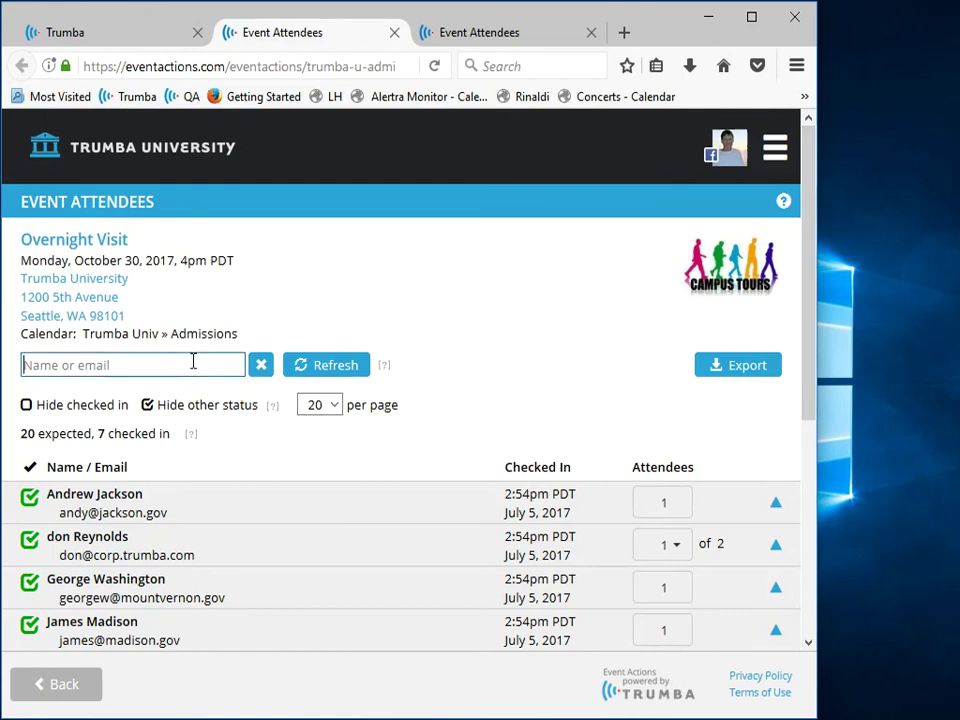
{"action": "type", "text": "jam"}
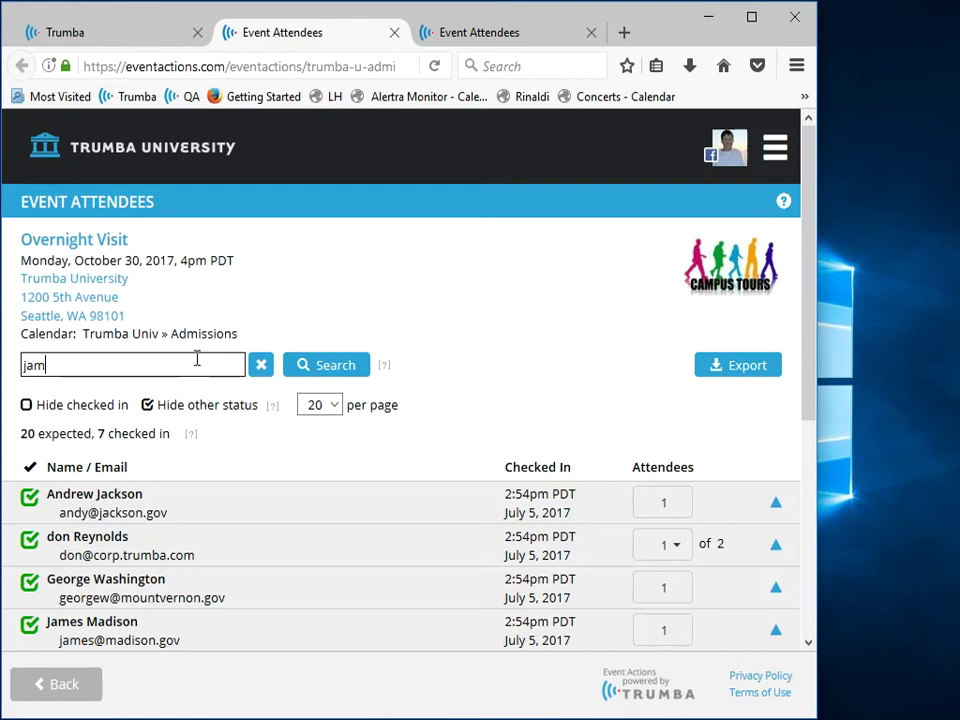
{"action": "type", "text": "es"}
{"action": "key", "text": "Return"}
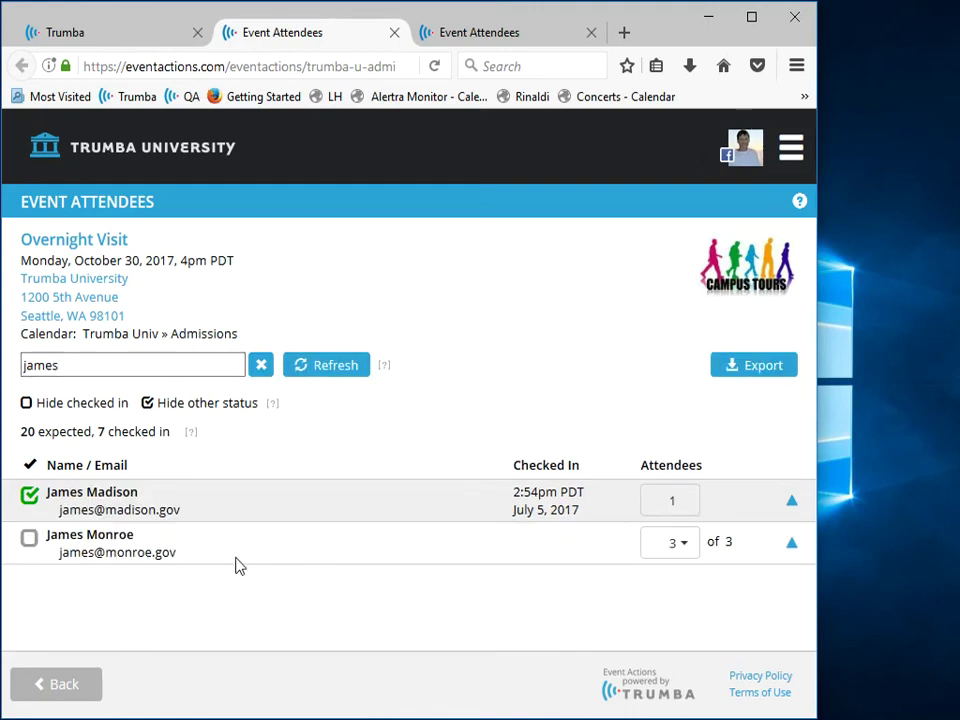
{"action": "left_click", "coordinate": [262, 368]}
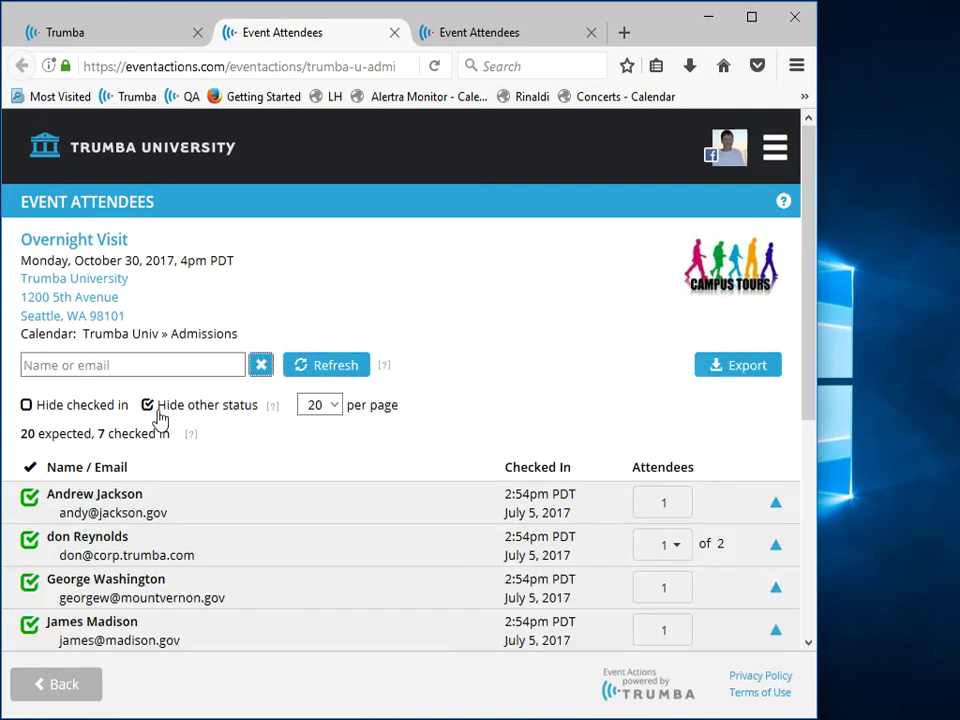
Show invited and wait-listed attendees too, while hiding those already checked in
{"action": "left_click", "coordinate": [148, 406]}
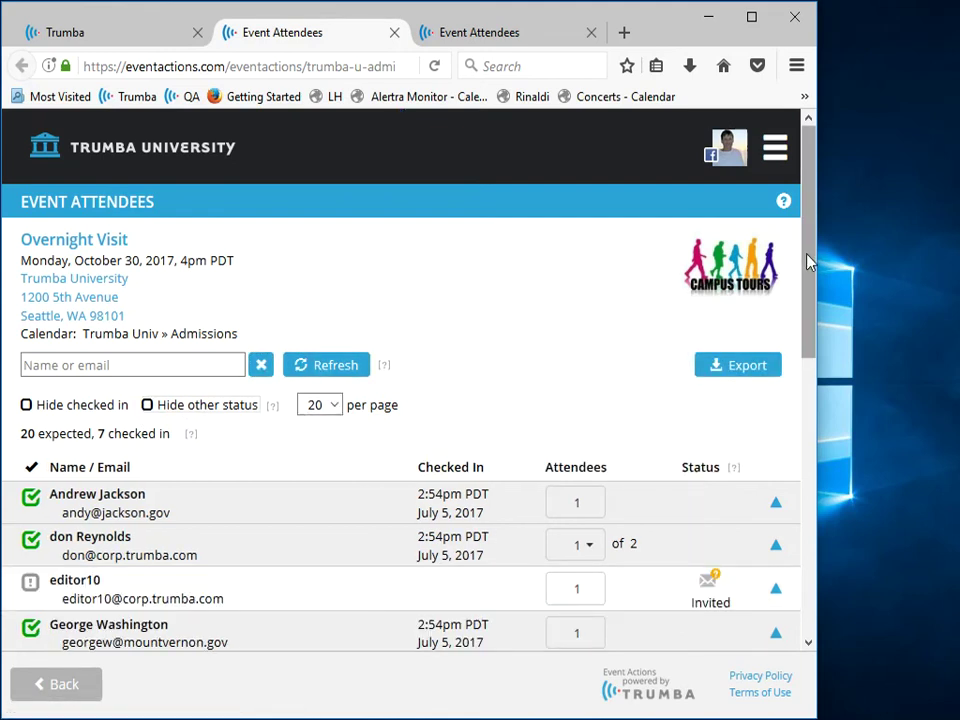
{"action": "left_click_drag", "start_coordinate": [811, 255], "coordinate": [812, 314]}
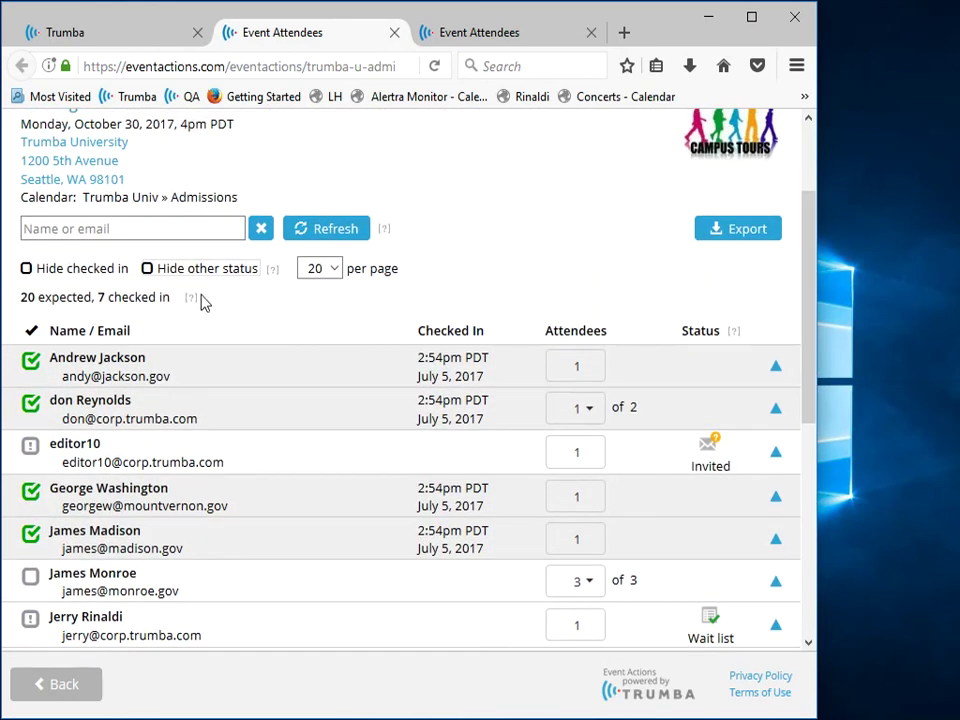
{"action": "left_click", "coordinate": [26, 269]}
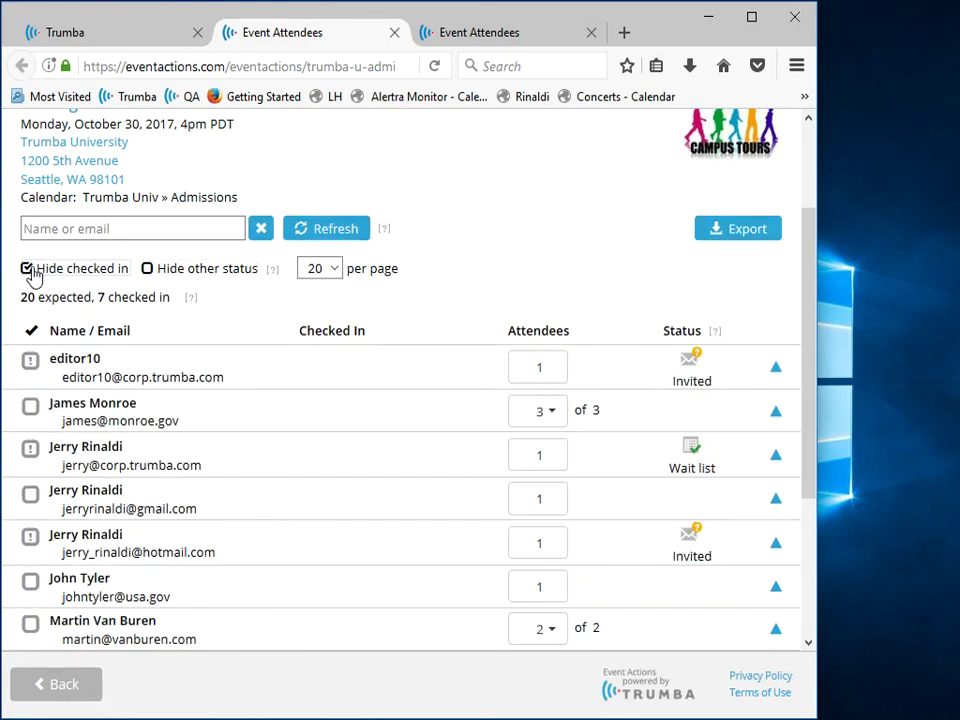
{"action": "left_click_drag", "start_coordinate": [810, 317], "coordinate": [808, 214]}
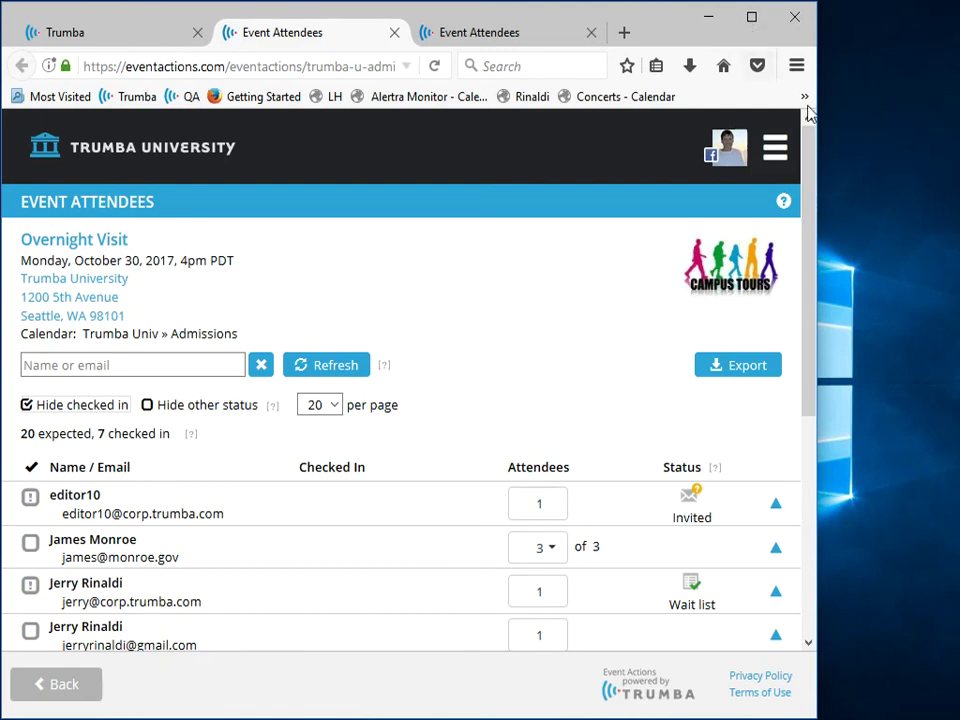
Export the Overnight Visit attendee list as CSV, review it in Excel, then minimize Excel
{"action": "left_click", "coordinate": [748, 373]}
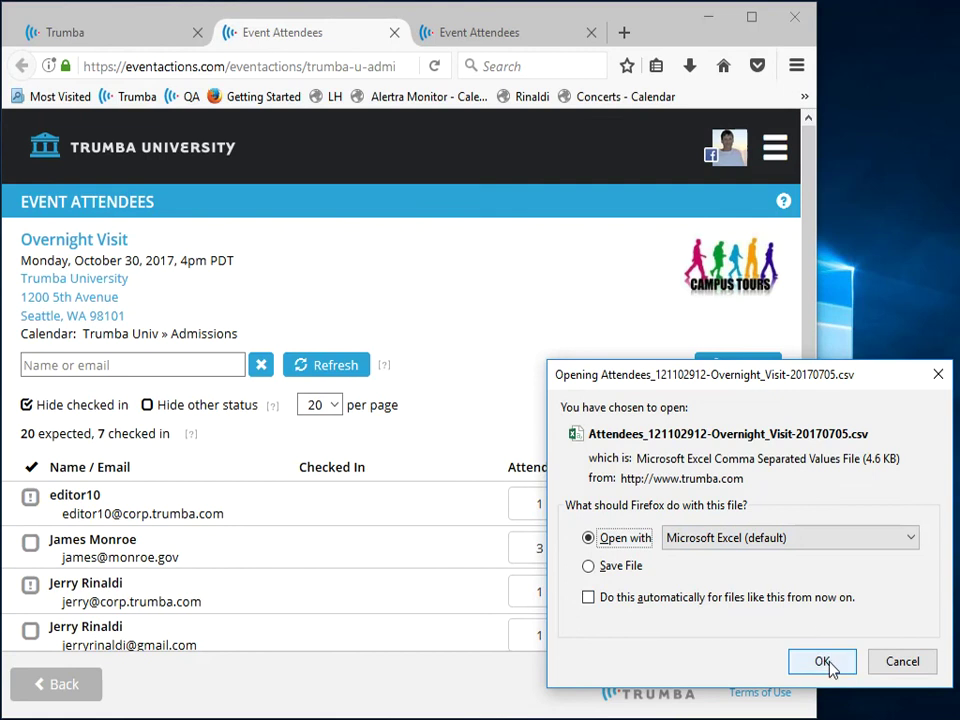
{"action": "left_click", "coordinate": [826, 663]}
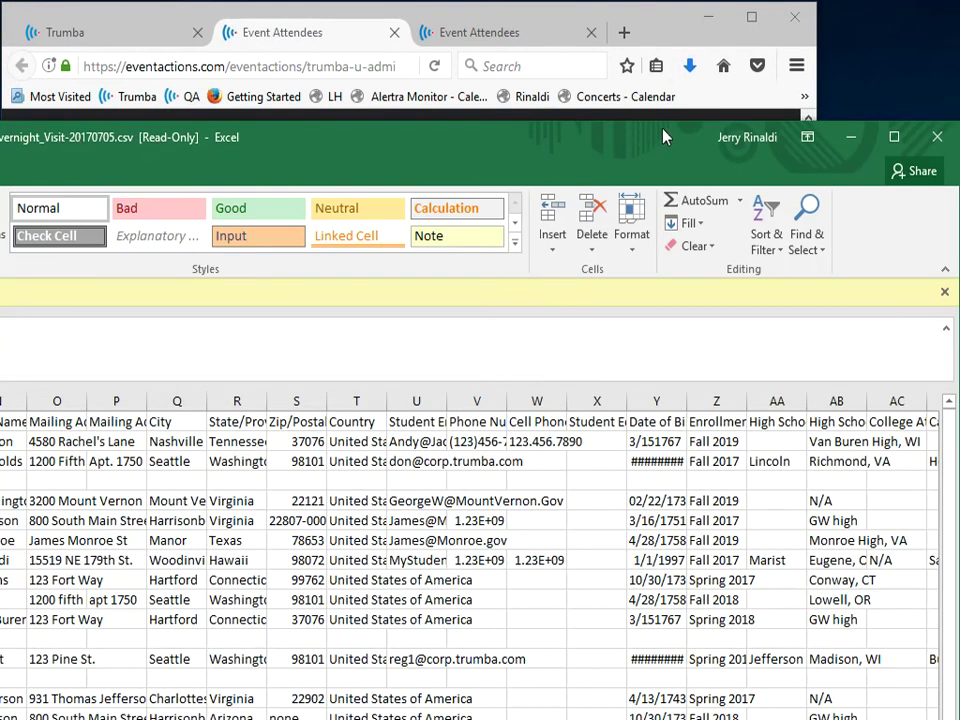
{"action": "left_click", "coordinate": [897, 137]}
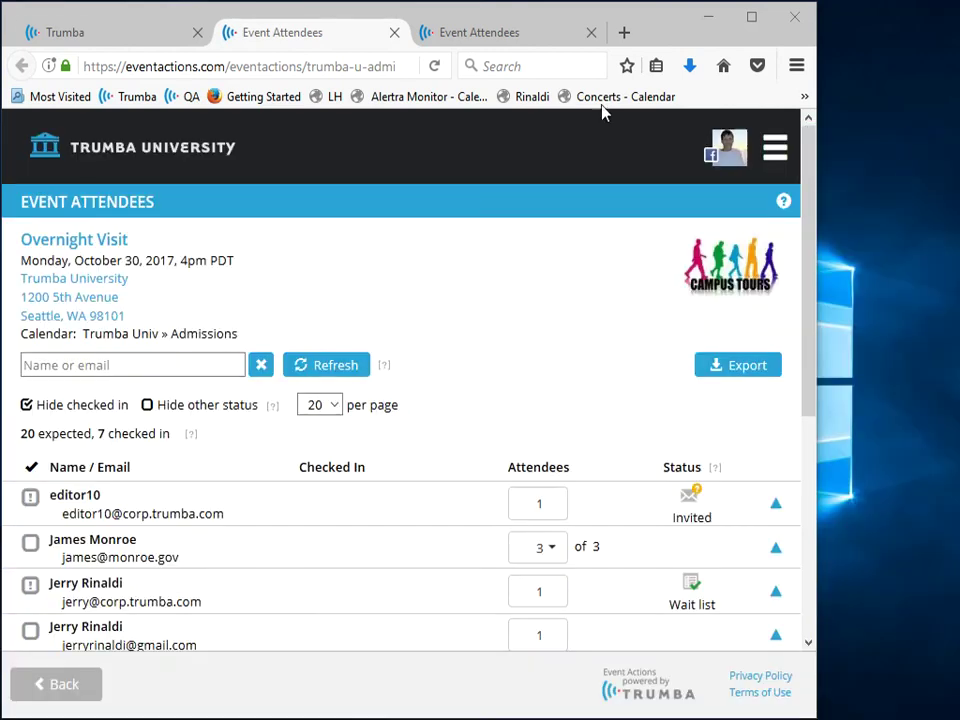
{"action": "key", "text": "alt+Tab"}
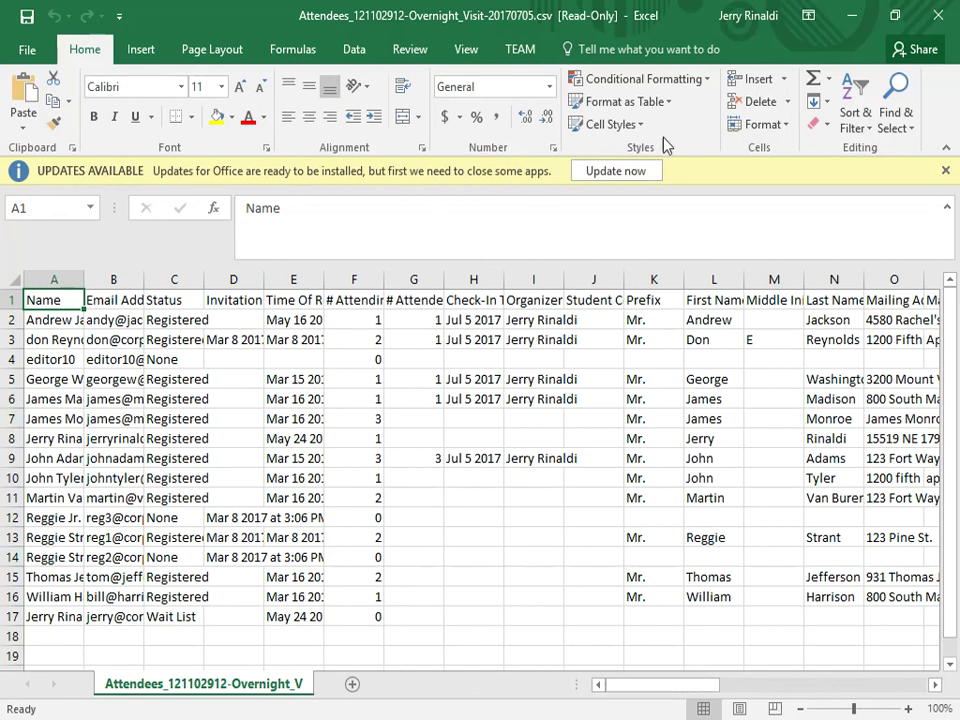
{"action": "left_click", "coordinate": [925, 15]}
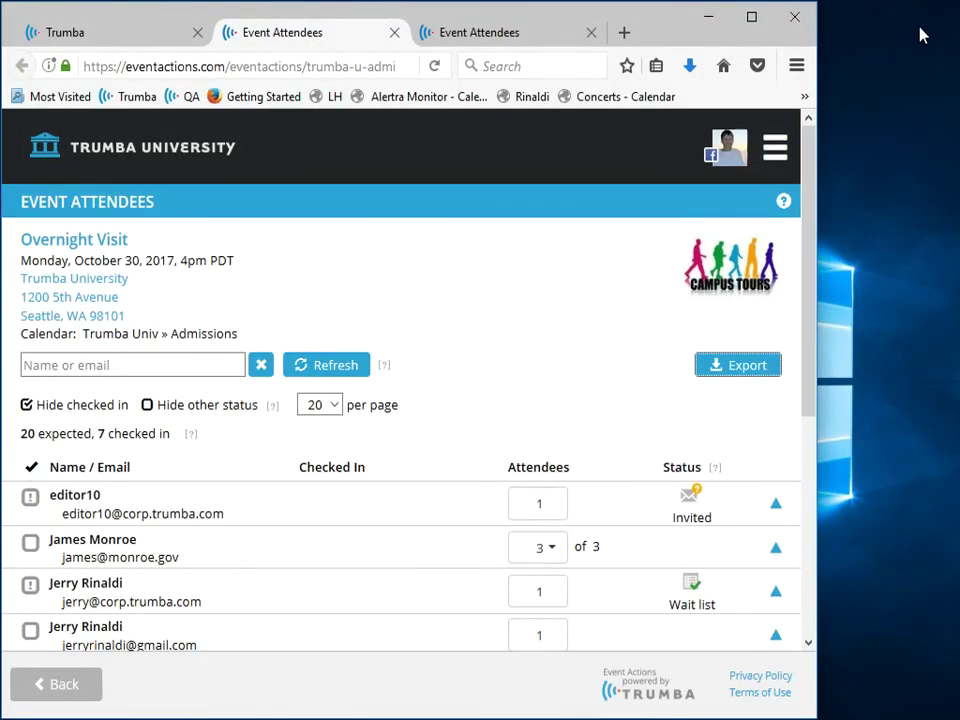